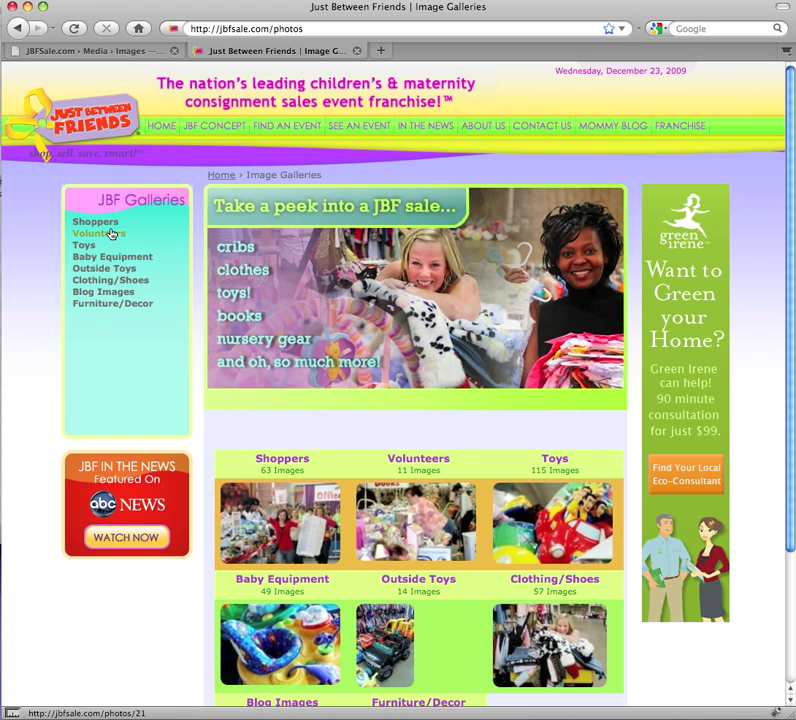
Compare the albums in the CMS with the galleries listed on the public JBF image galleries page.
click(55, 48)
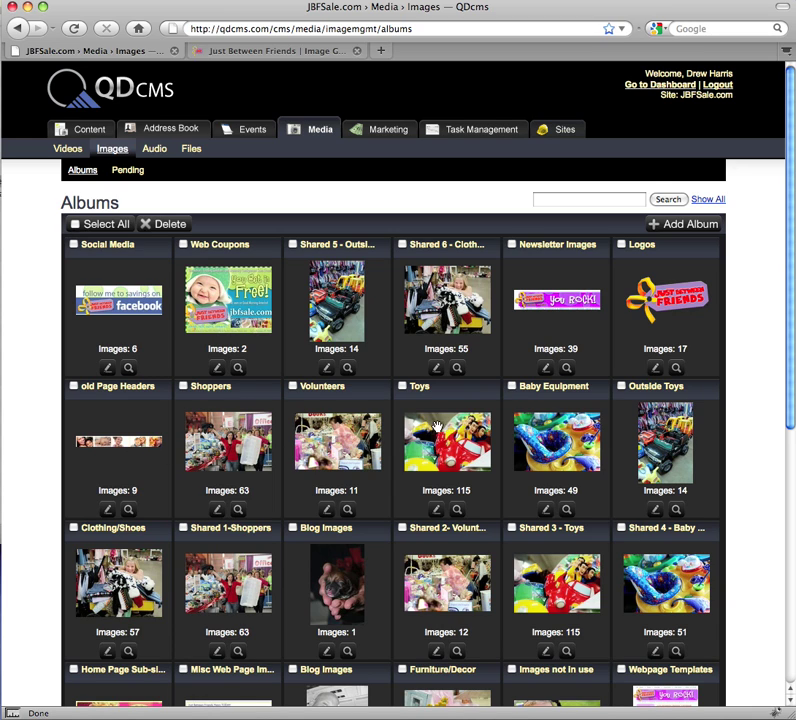
click(256, 52)
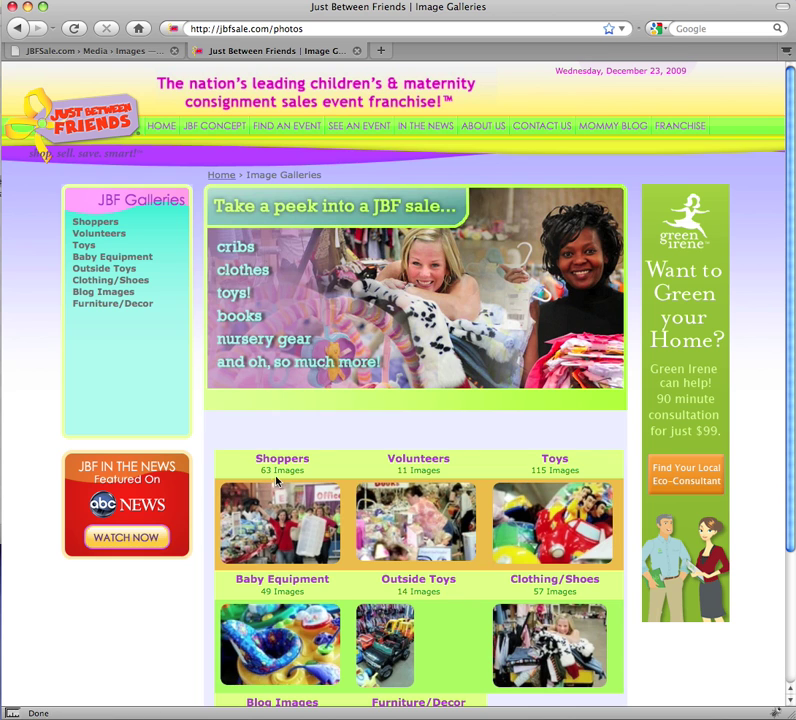
click(62, 50)
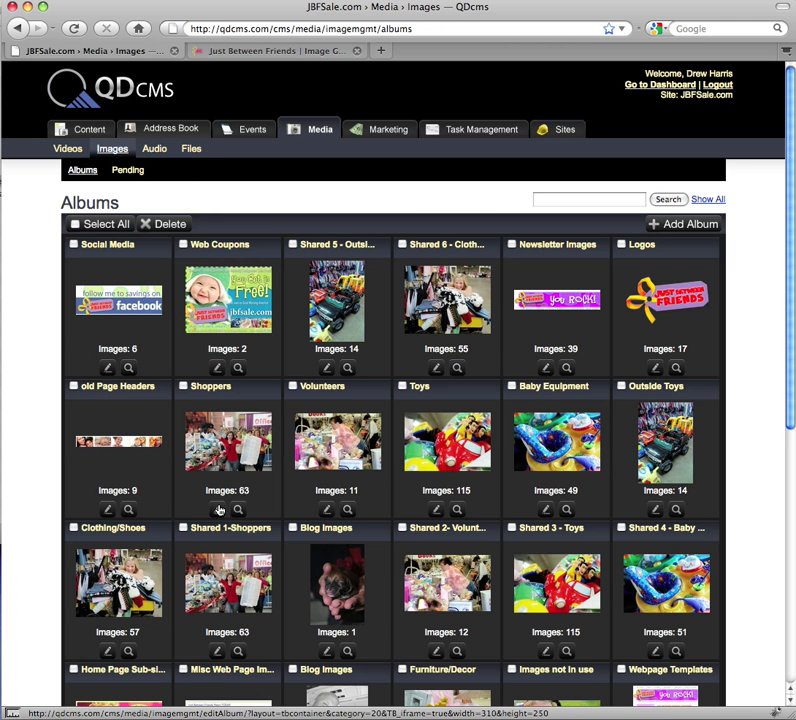
Review the title, status and caption settings of the Shoppers, Web Coupons and Blog Images albums without changing them.
click(219, 511)
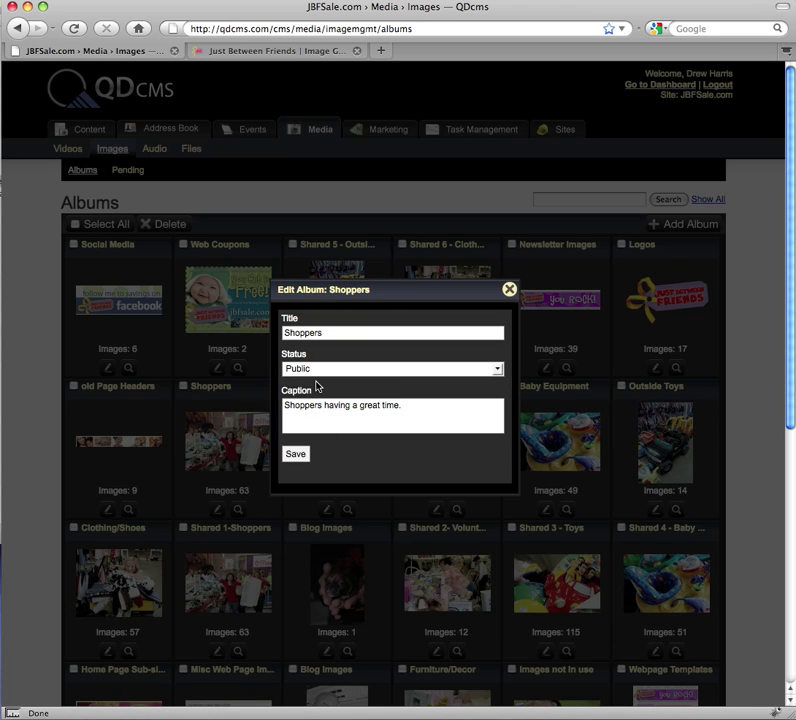
click(509, 291)
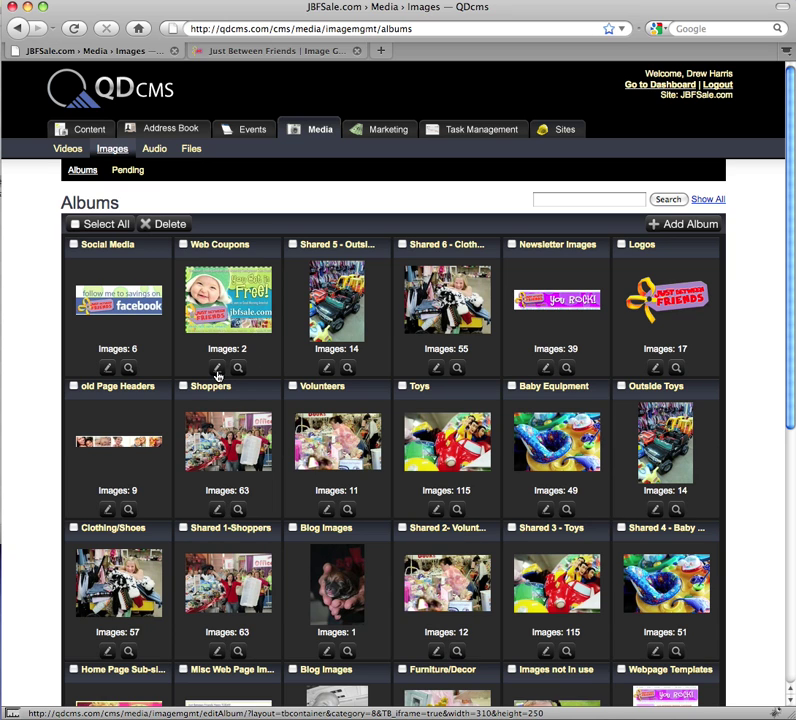
click(218, 370)
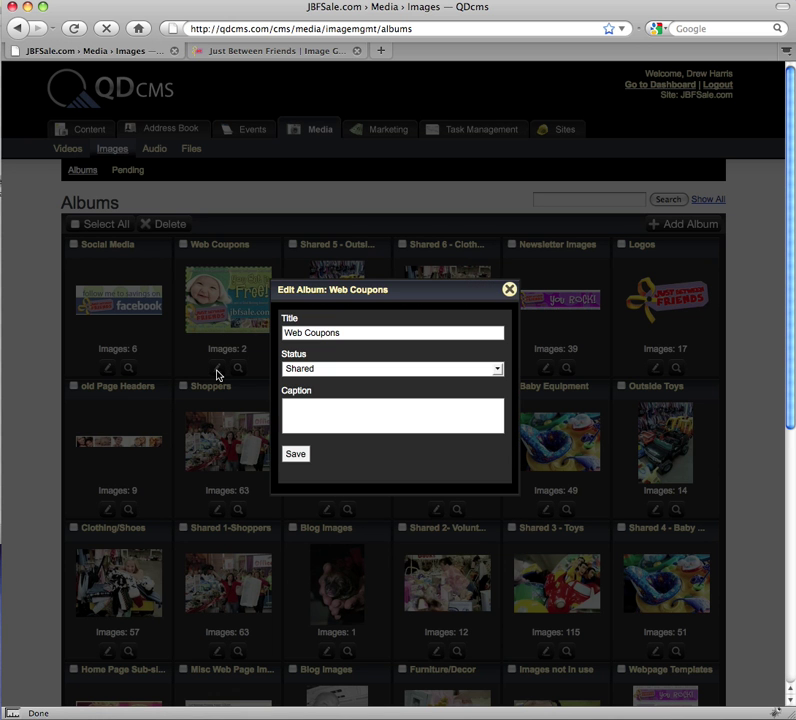
click(509, 290)
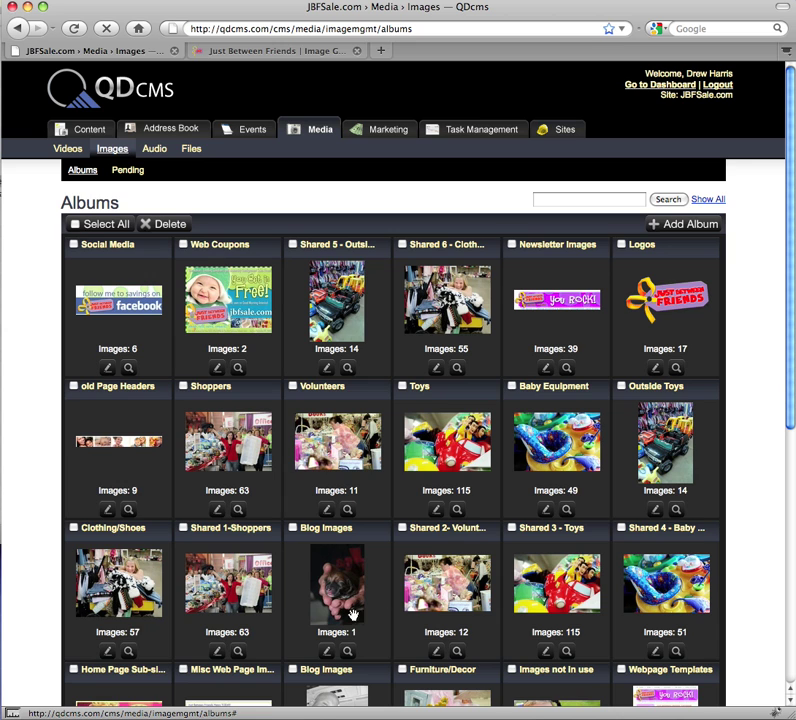
click(329, 652)
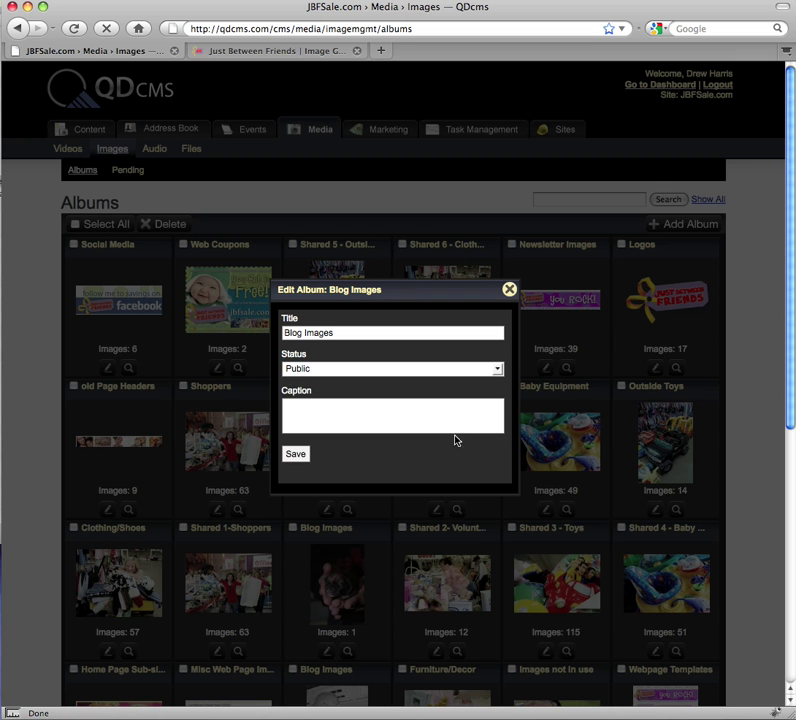
click(509, 290)
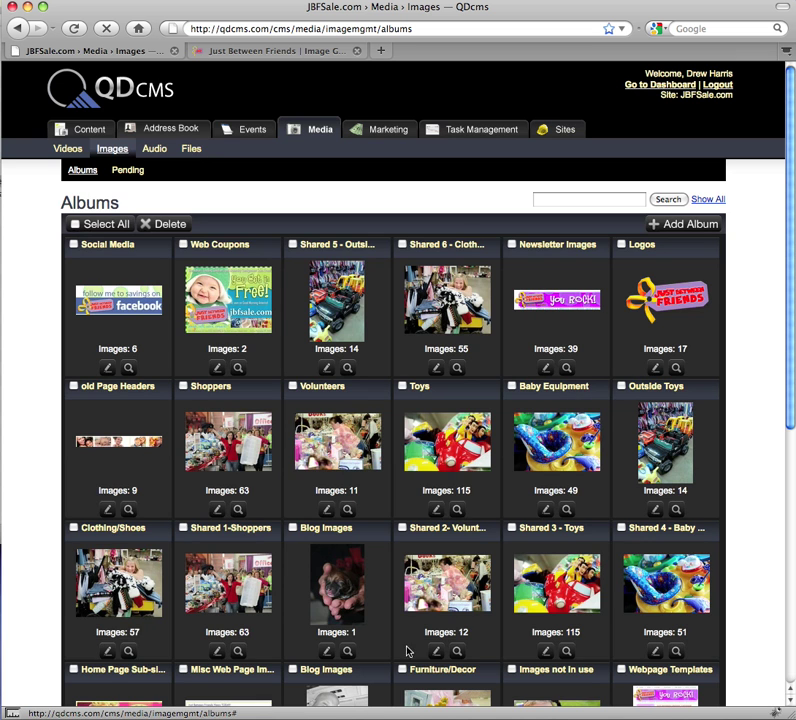
Set the status of the Blog Images album containing one image to Private and save it.
click(329, 652)
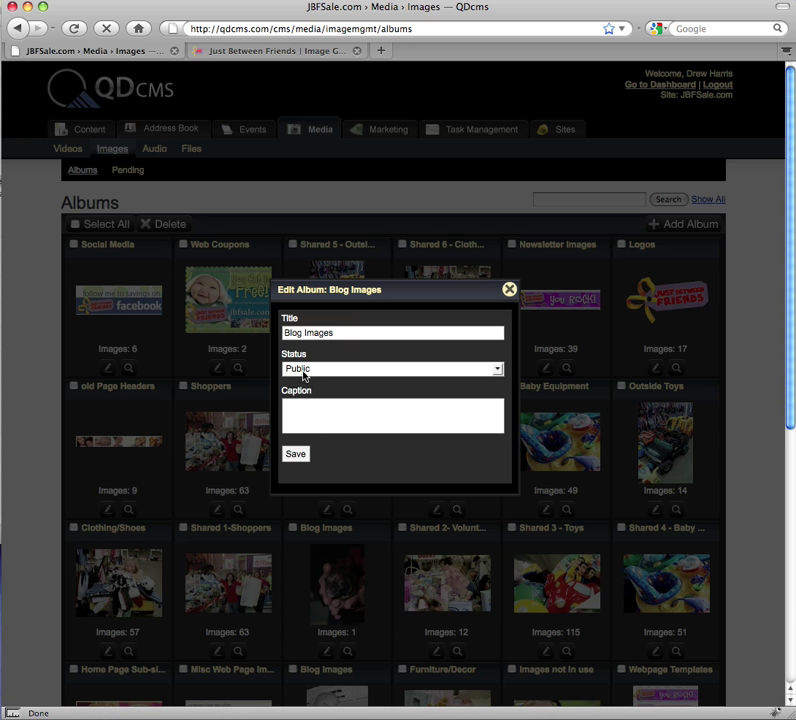
click(303, 376)
click(305, 402)
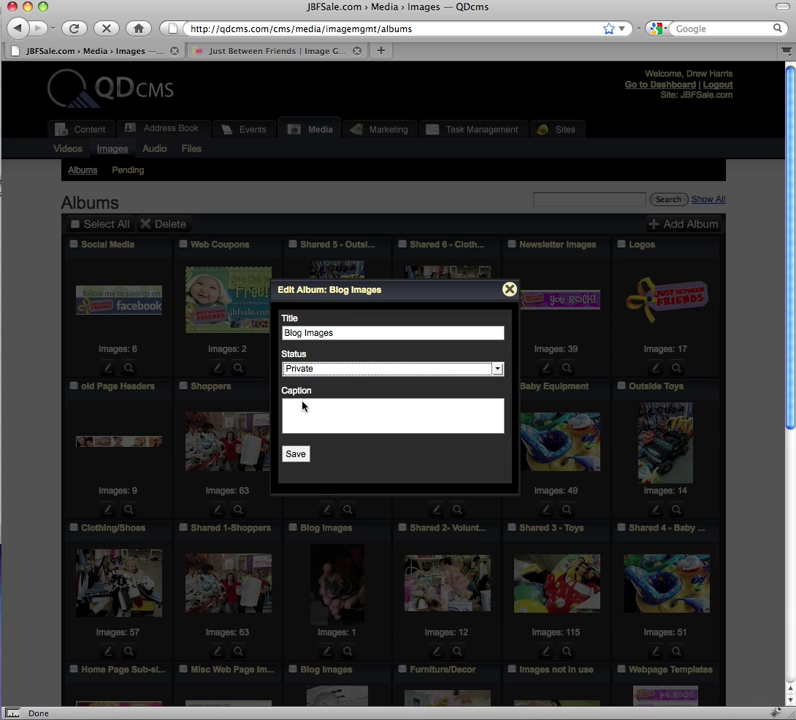
click(295, 457)
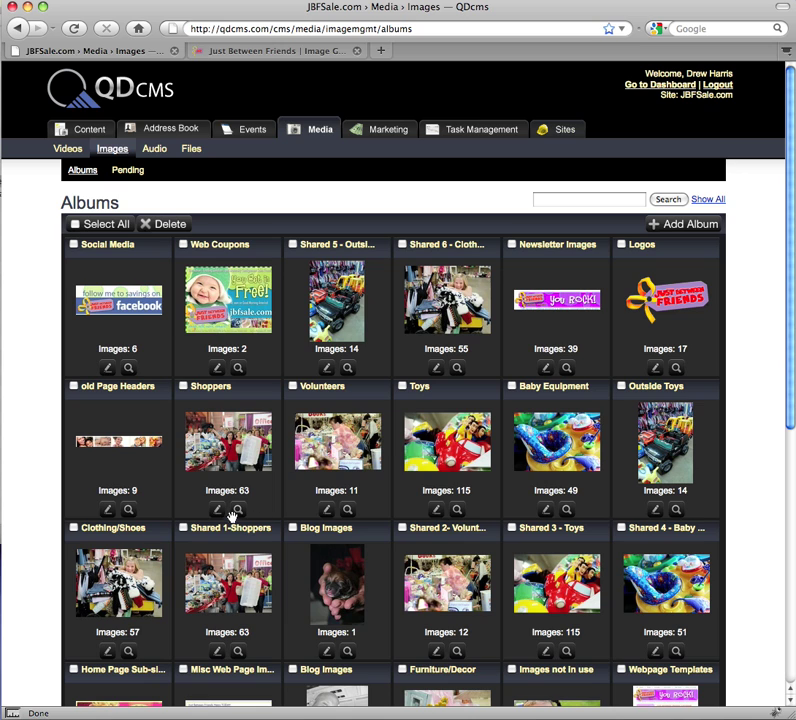
Check the Shoppers album's caption and search the albums for "time", returning to the full album list.
click(218, 509)
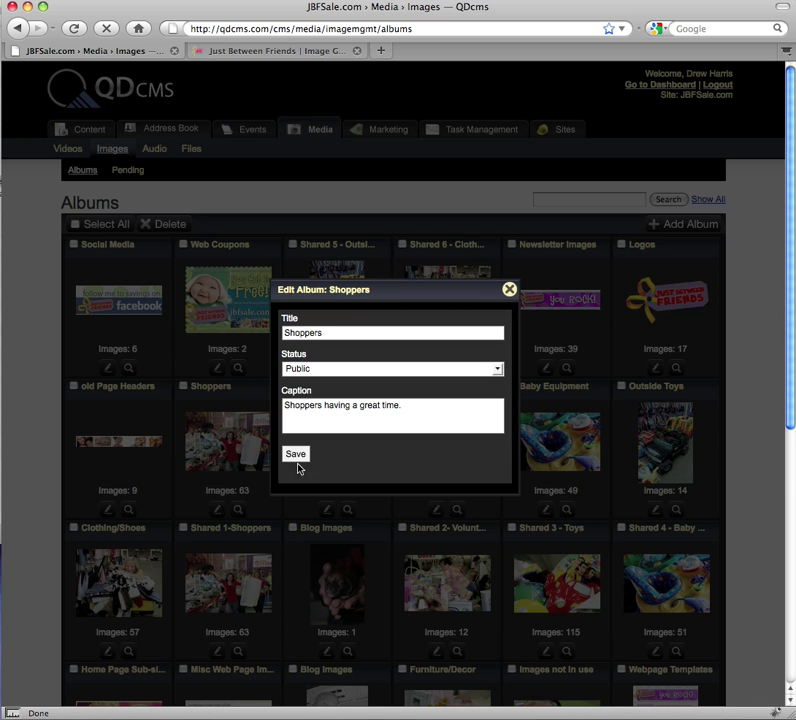
click(509, 291)
click(553, 200)
text(time)
key(Return)
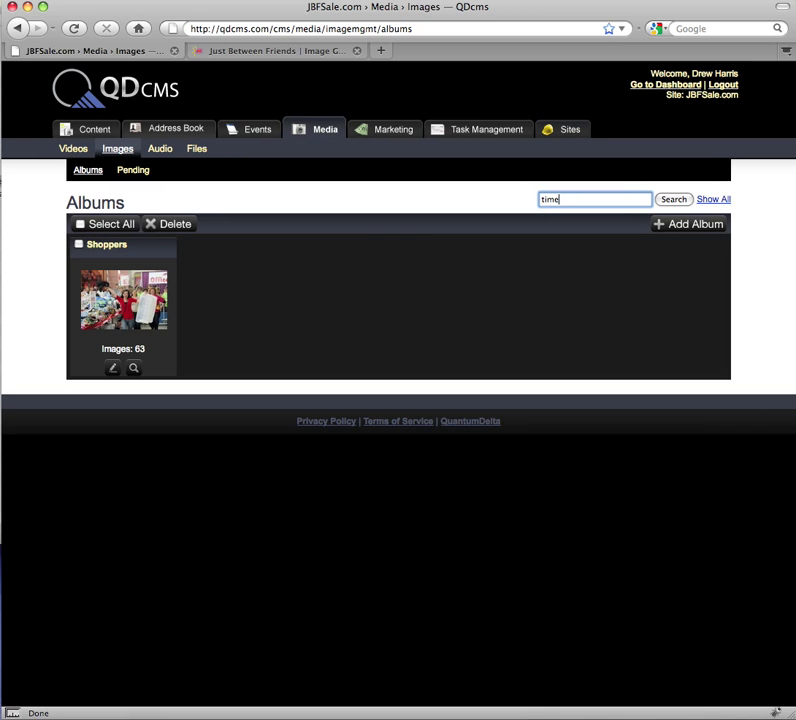
click(711, 200)
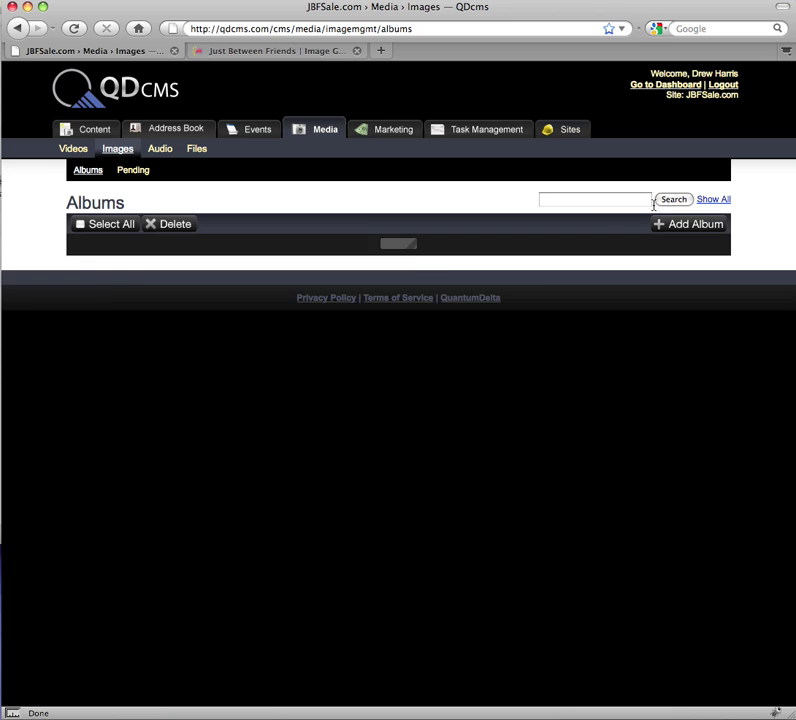
Search the albums for "shop" and return to the full album list.
click(569, 200)
text(shop)
key(Return)
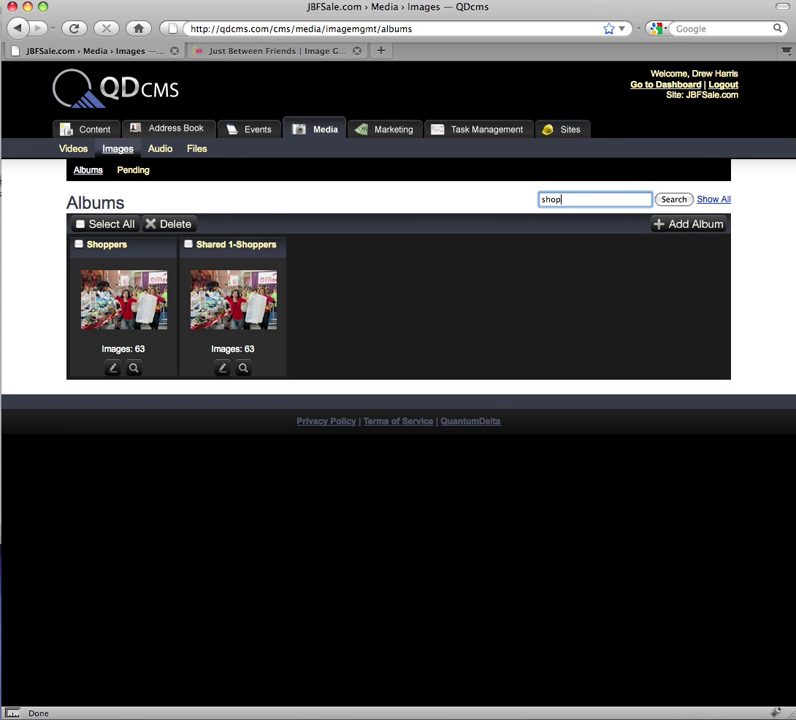
click(713, 199)
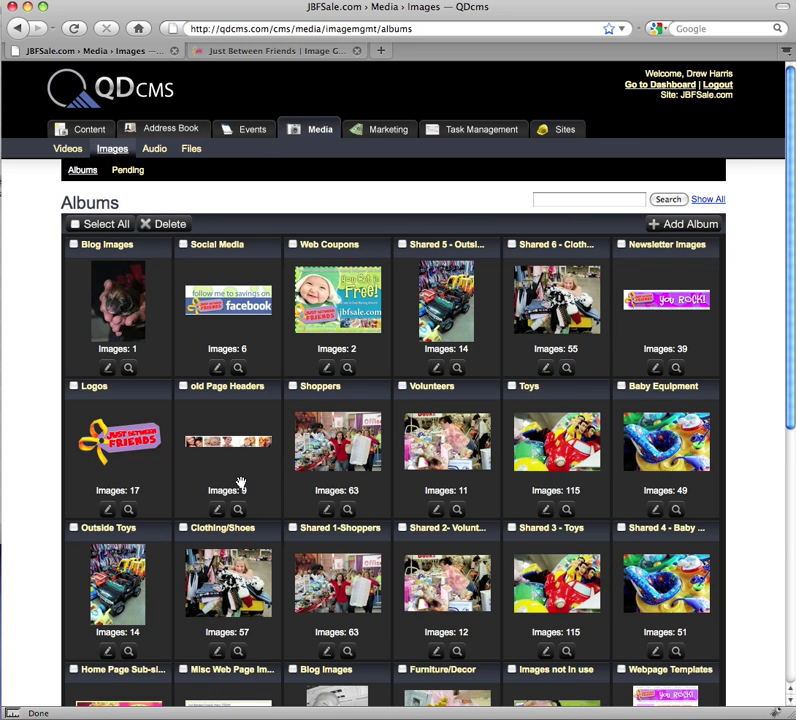
Move the Volunteers album ahead of Shoppers and reload the public gallery page to check the order.
drag(437, 444, 336, 440)
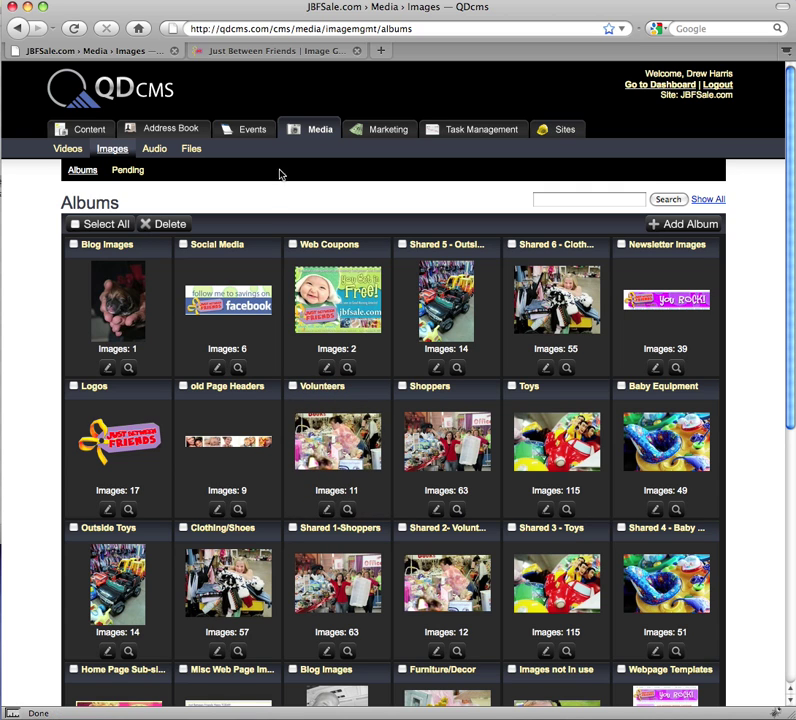
click(240, 50)
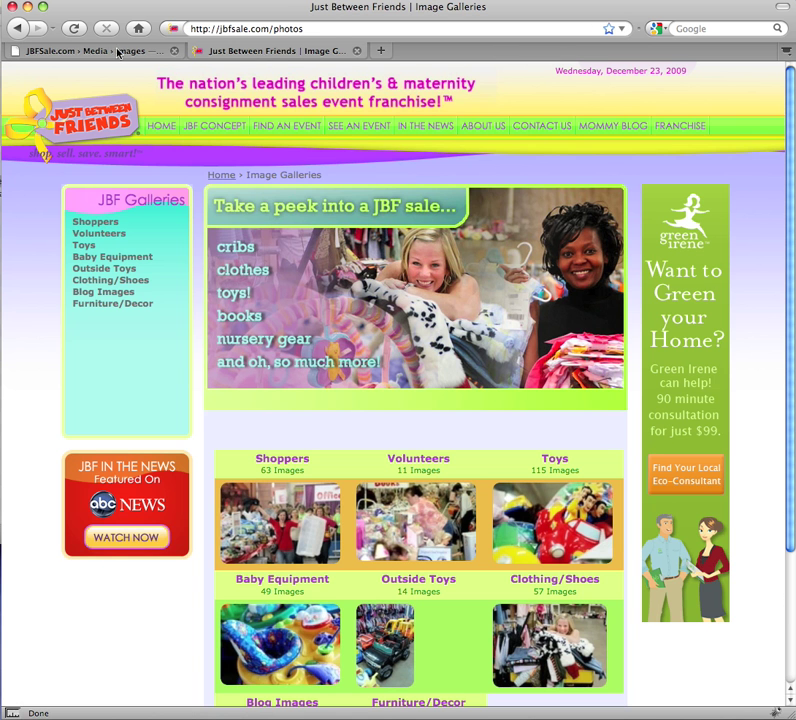
click(74, 28)
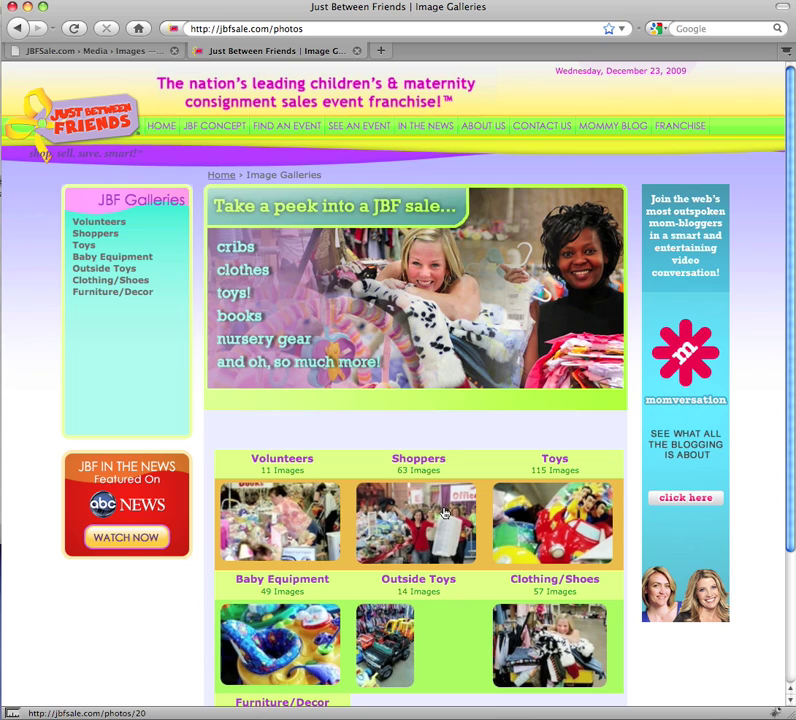
Return to the CMS and review the available status options in the Volunteers album's settings, leaving them unchanged.
click(100, 52)
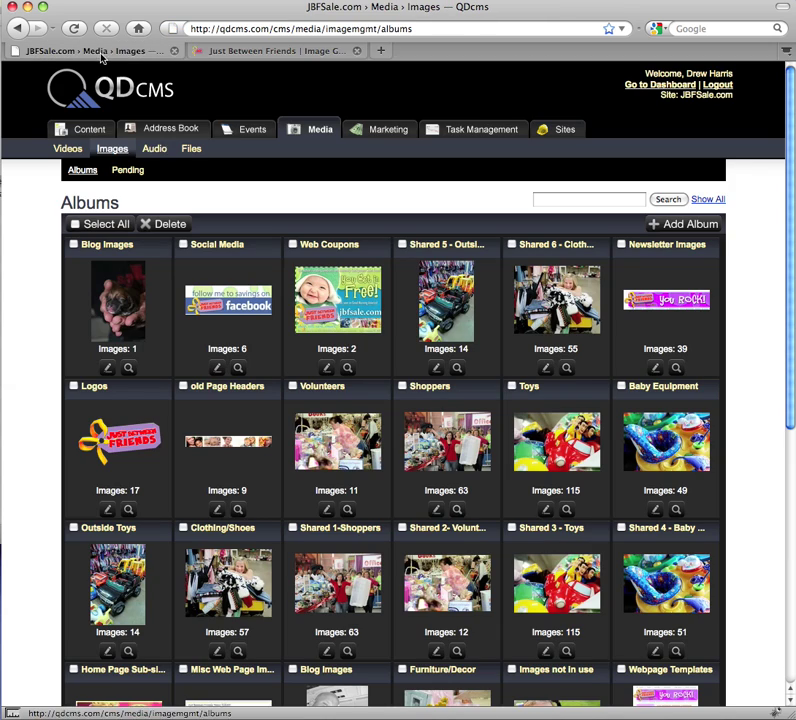
click(324, 516)
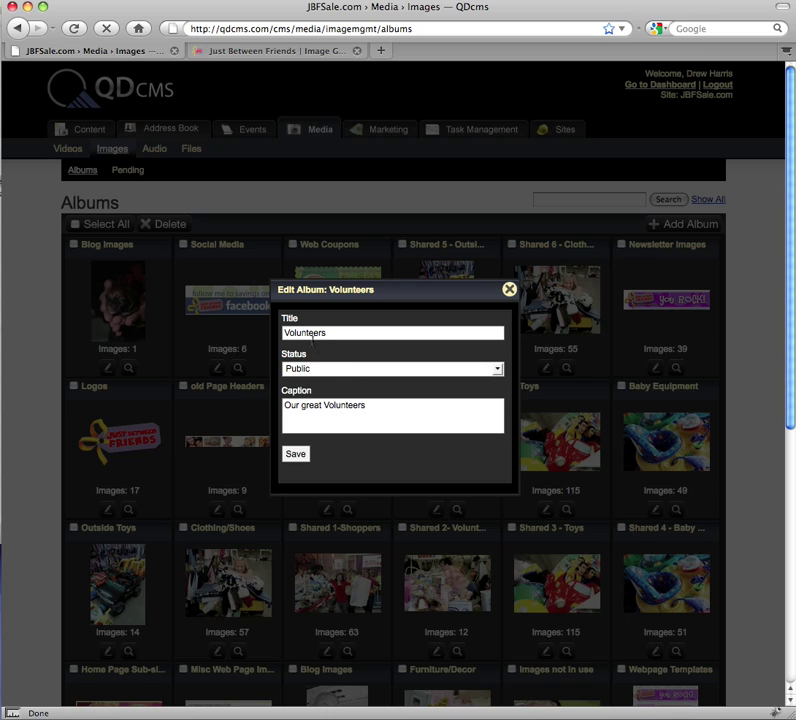
click(331, 370)
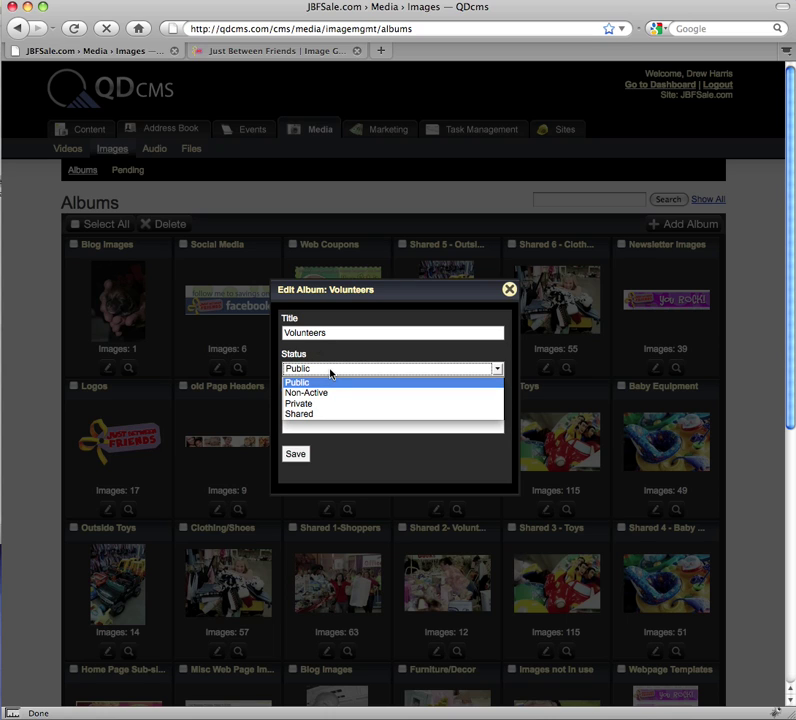
click(331, 372)
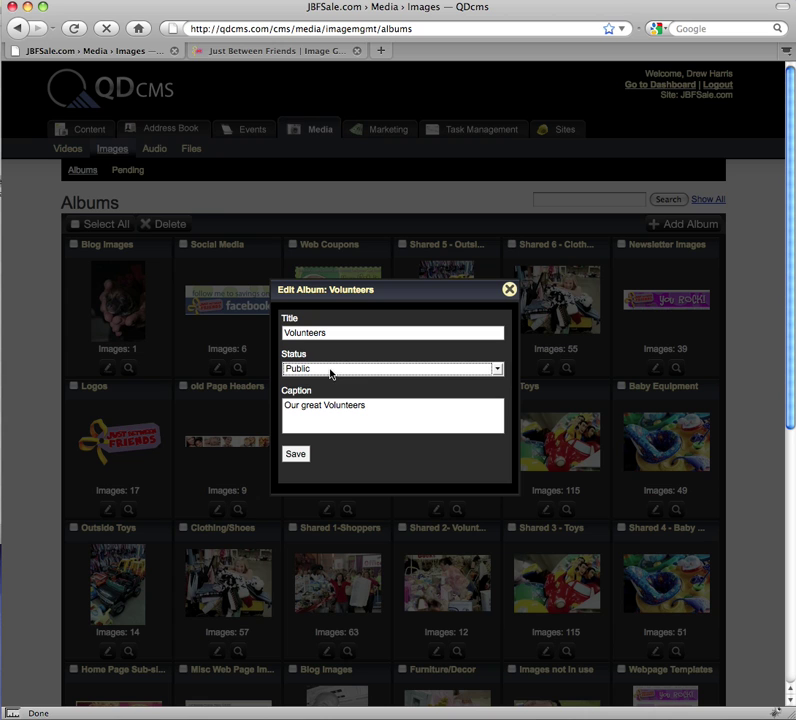
click(509, 291)
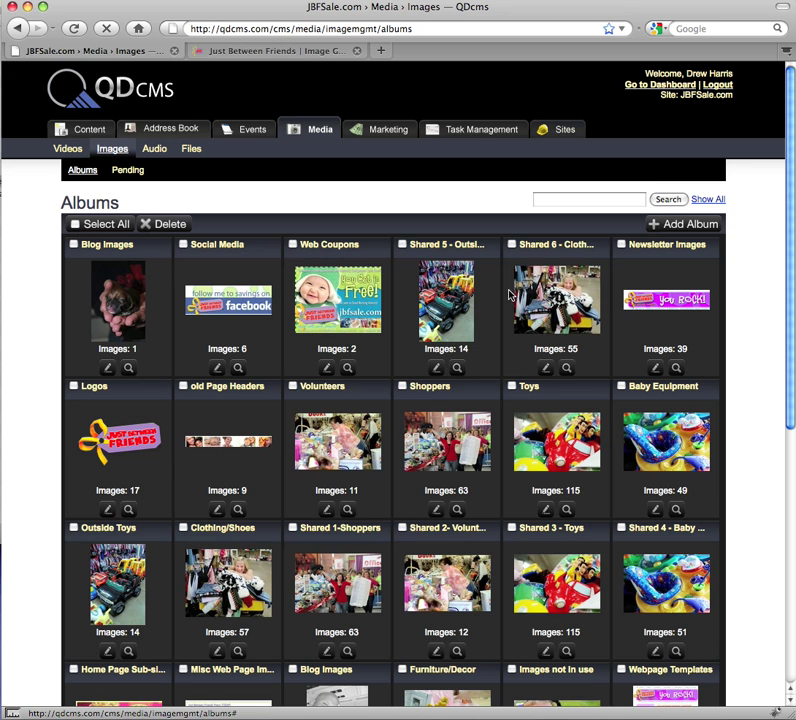
click(74, 244)
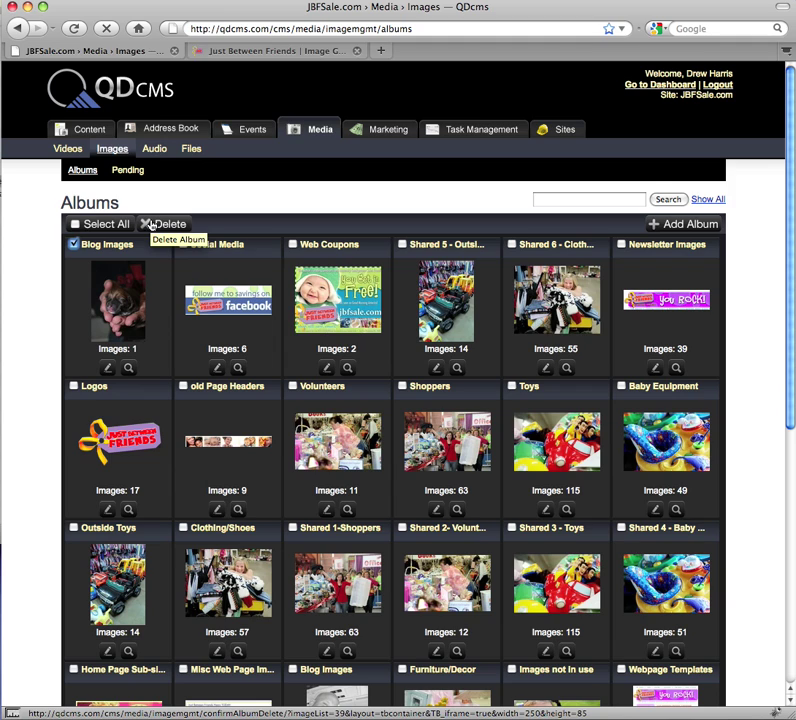
click(74, 245)
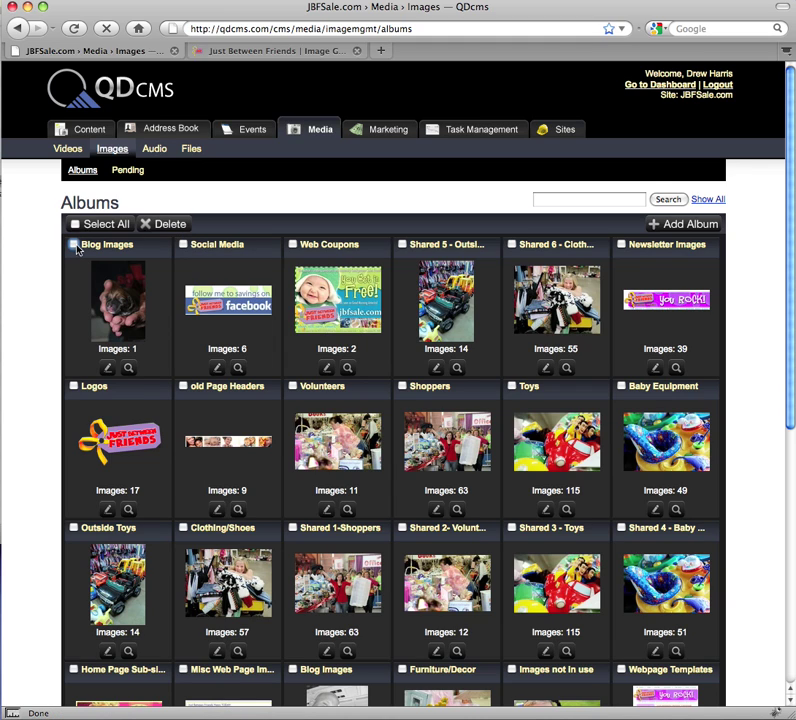
click(74, 387)
click(74, 386)
Add an album titled "new album" with Private status and the caption "test", and save it.
click(690, 228)
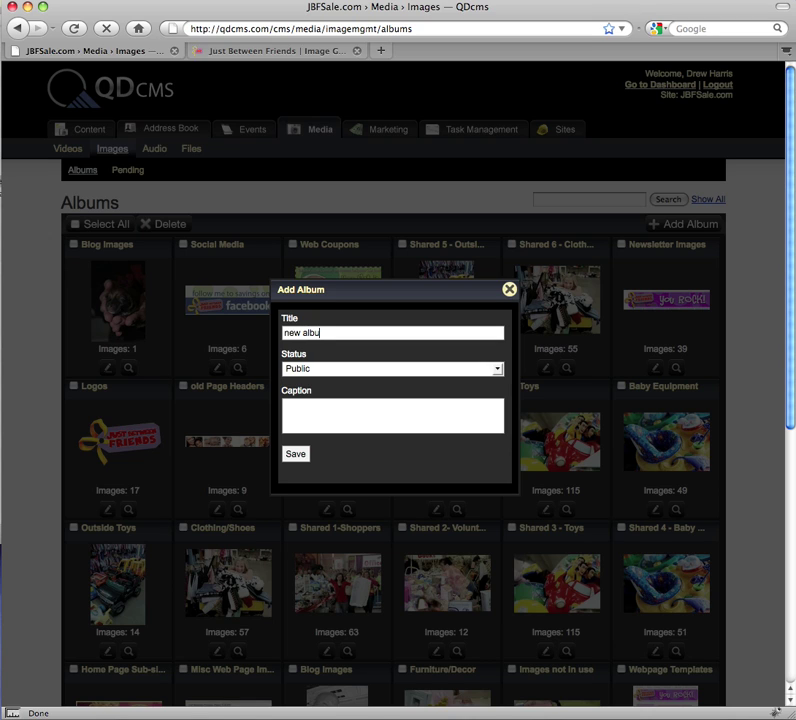
click(305, 369)
click(306, 404)
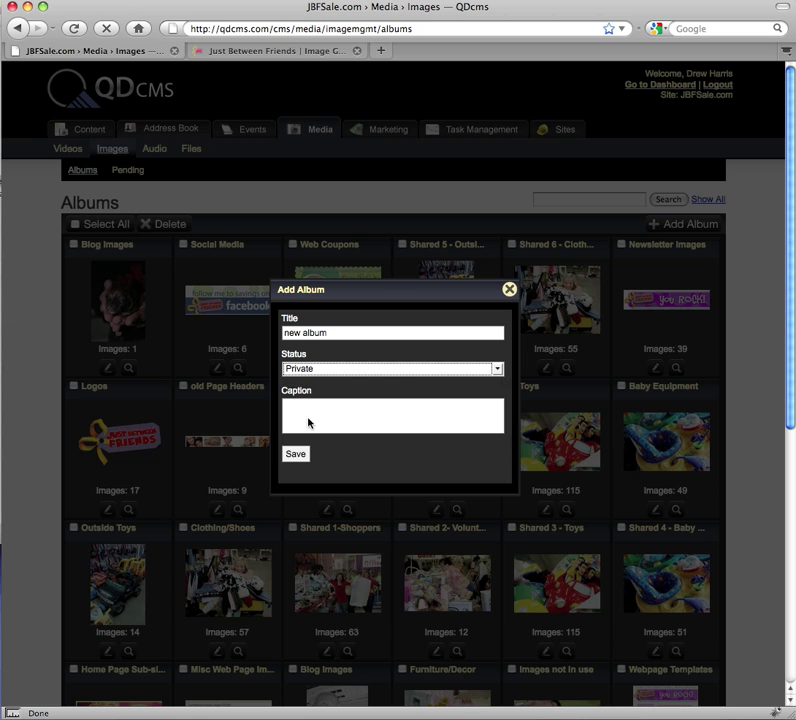
click(307, 421)
text(test)
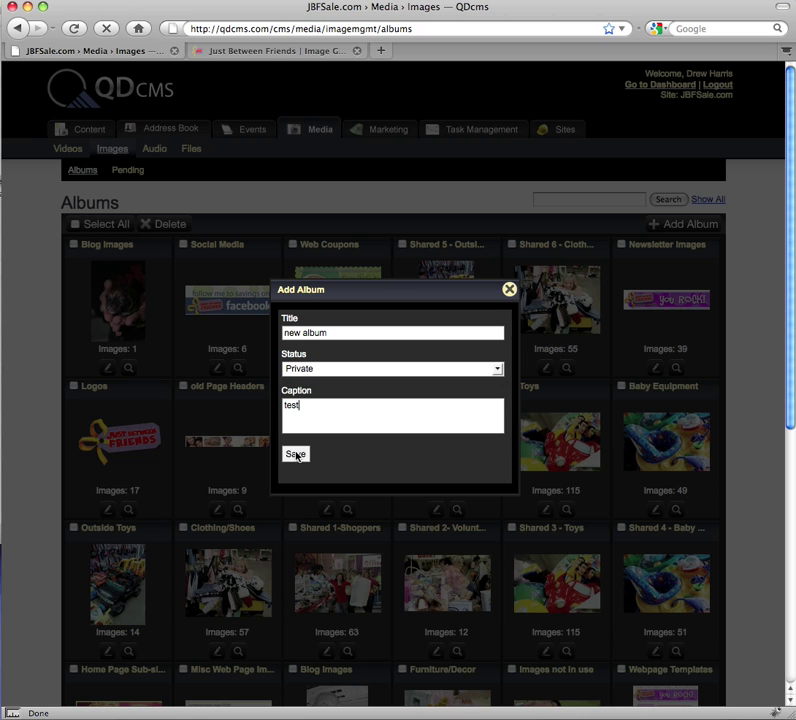
click(295, 455)
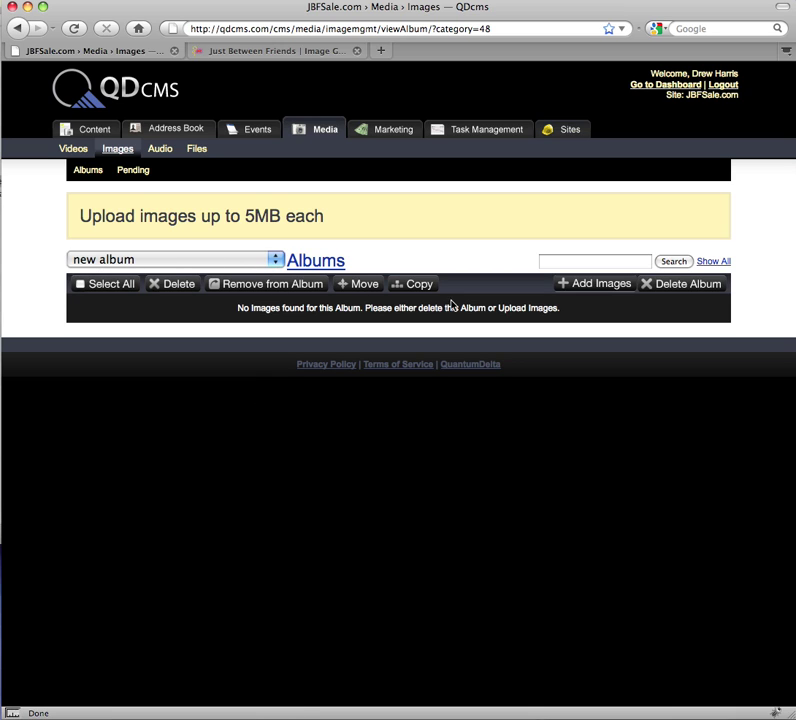
click(613, 286)
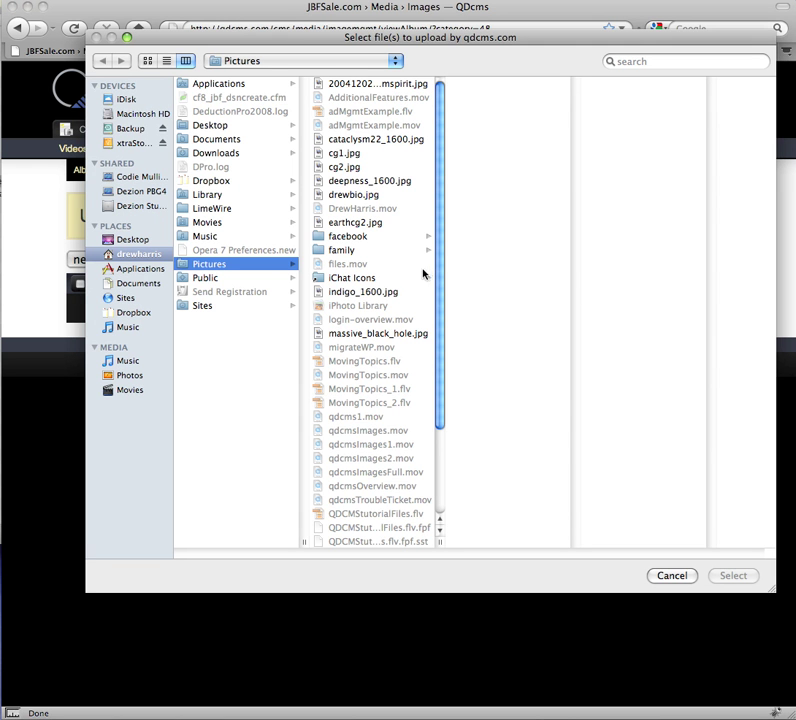
click(346, 196)
click(675, 577)
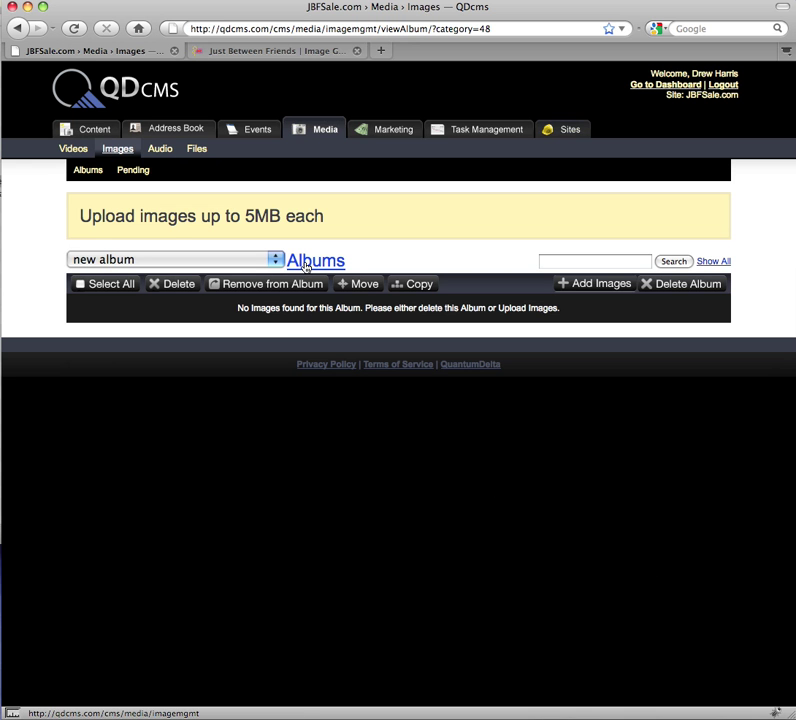
Go back to the album list and view the contents of "new album" from there.
click(80, 171)
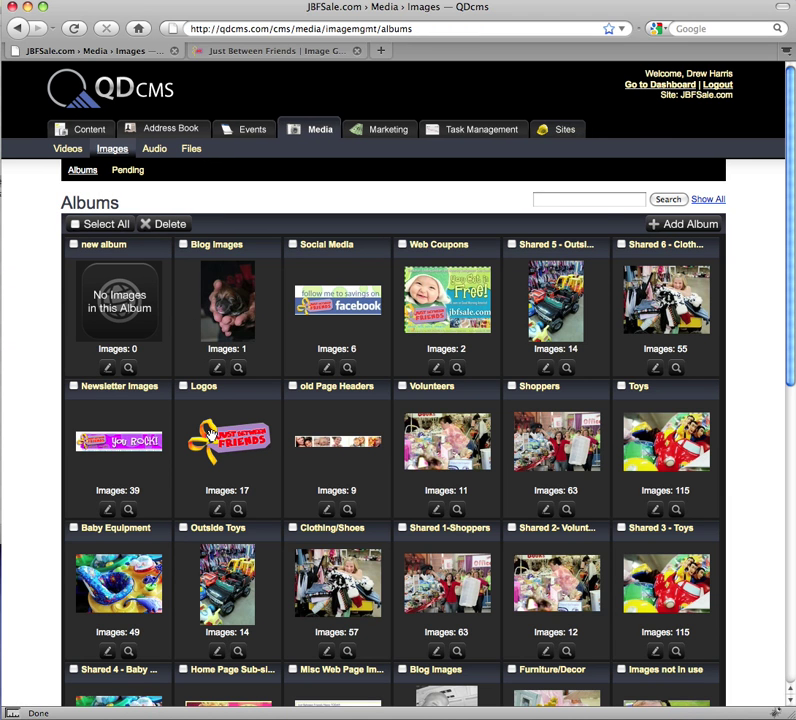
click(128, 370)
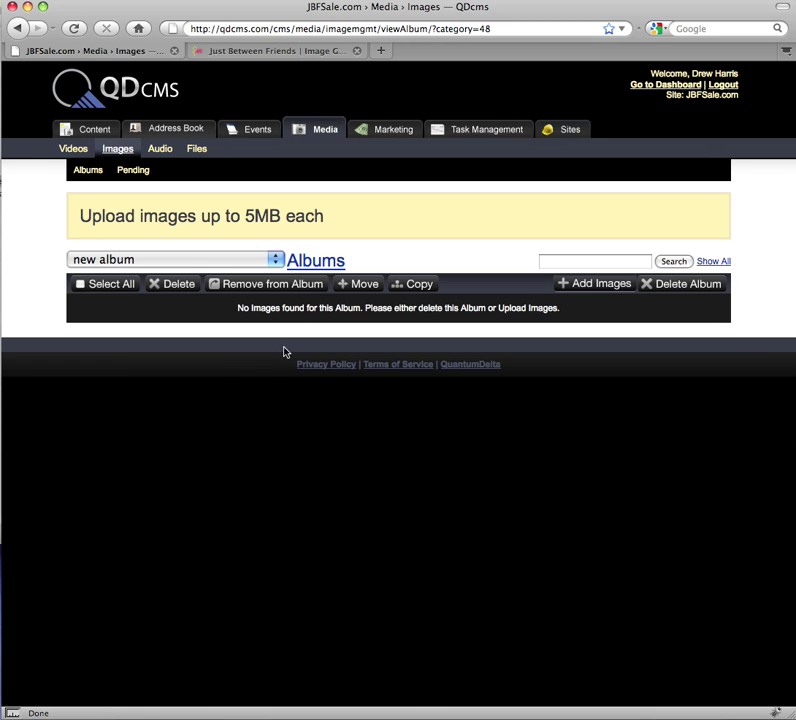
Return to the album list and delete the album "new album".
click(313, 262)
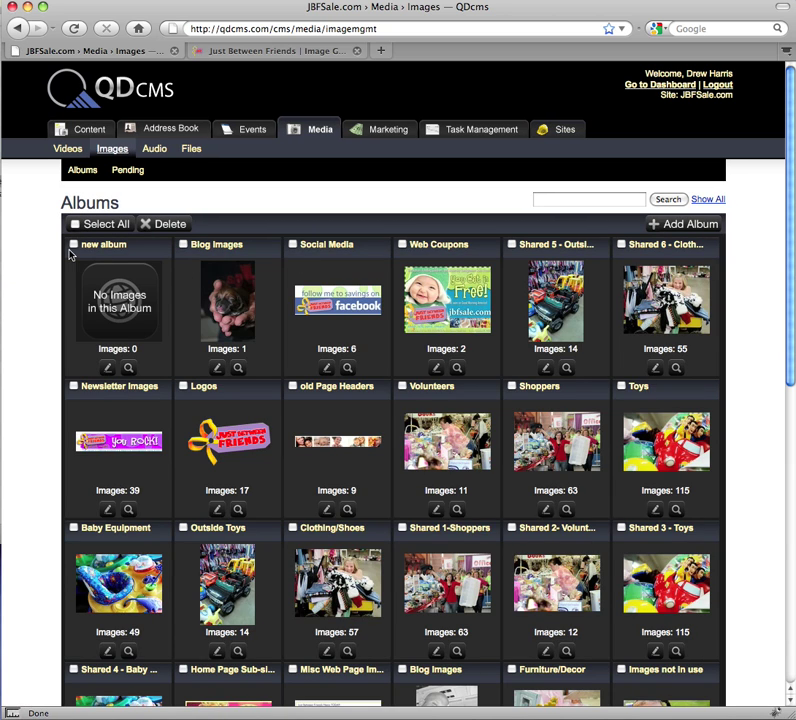
click(74, 244)
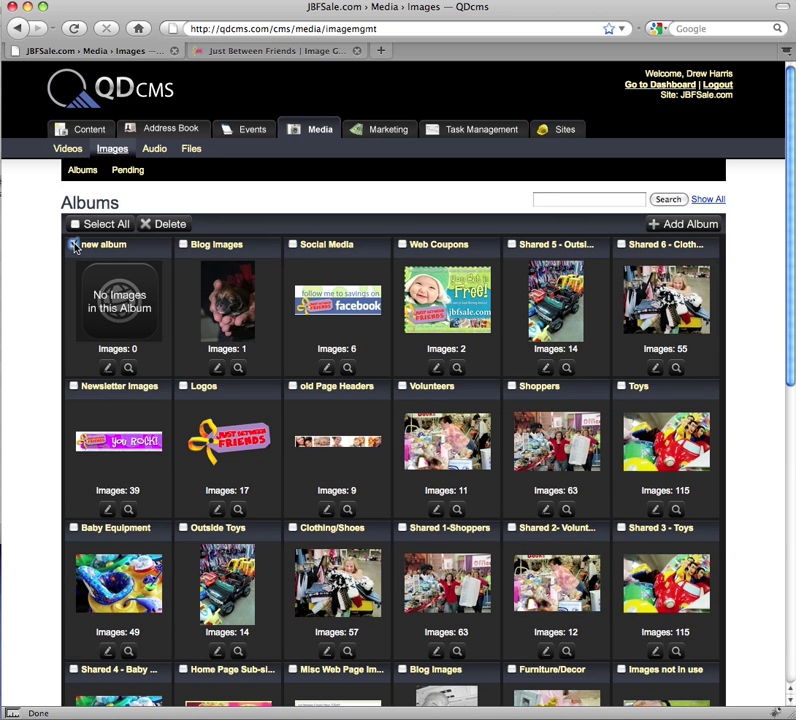
click(162, 224)
click(394, 406)
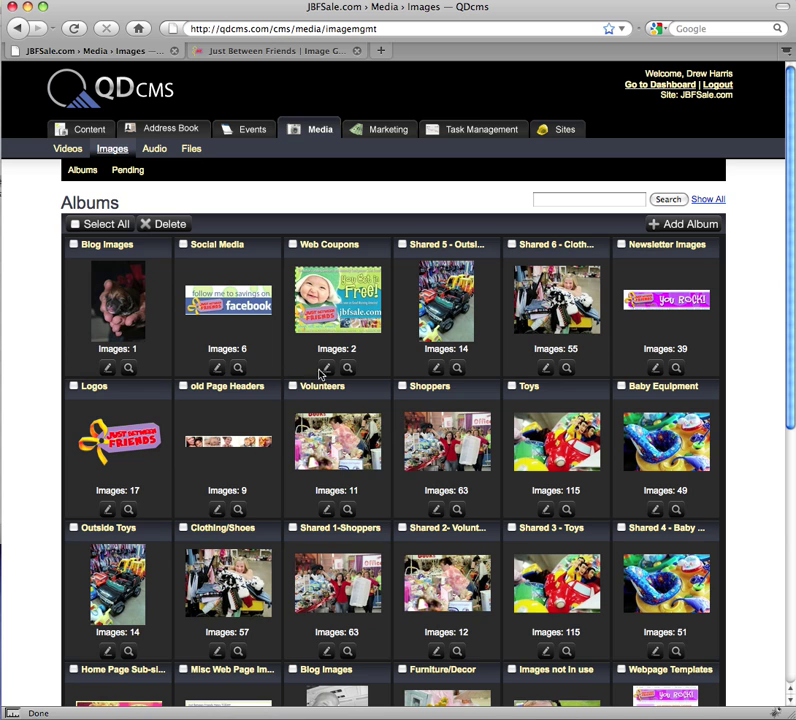
Review the settings of the "Shared 5 - Outside Toys" album, close them without changes, and reload the album list.
click(436, 370)
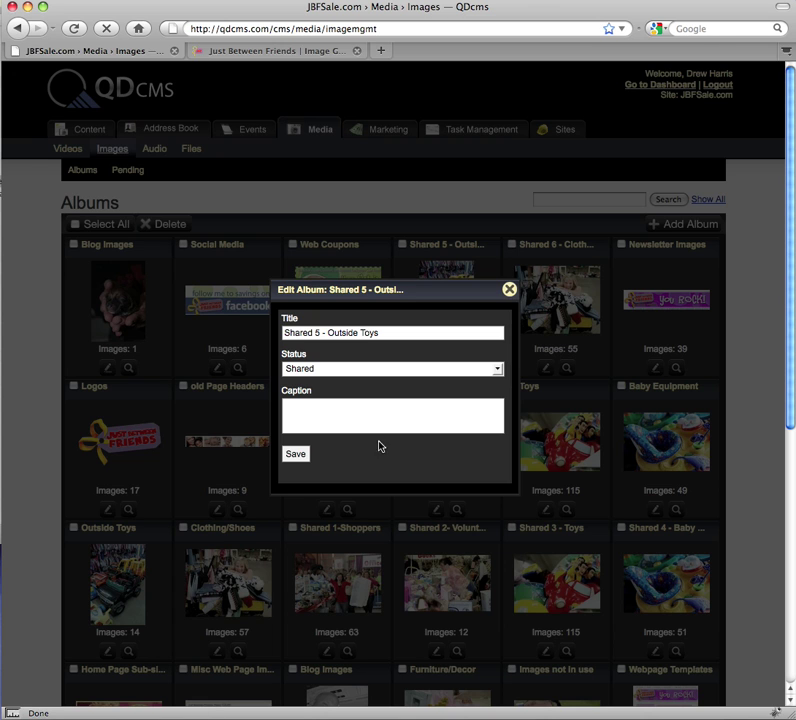
click(509, 291)
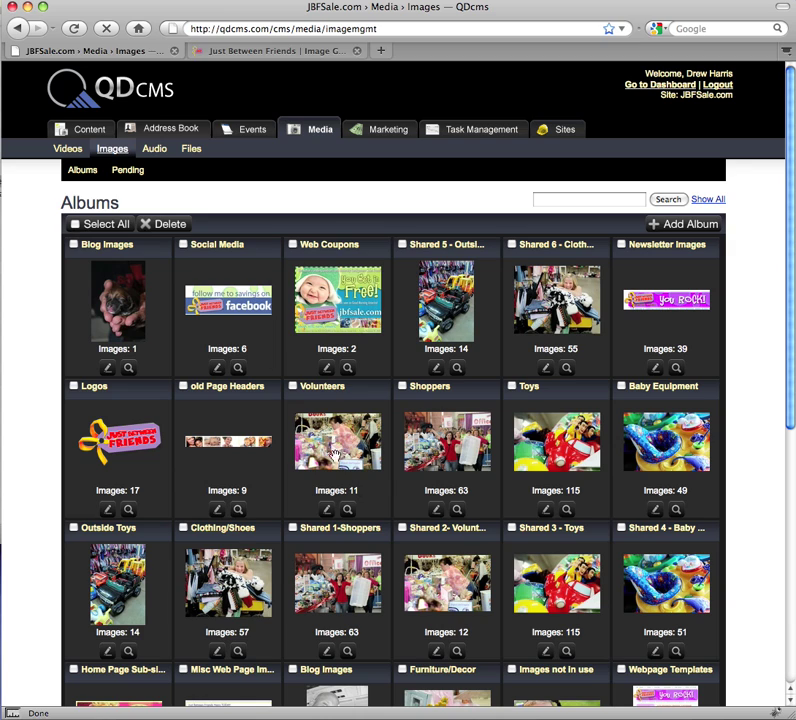
click(110, 148)
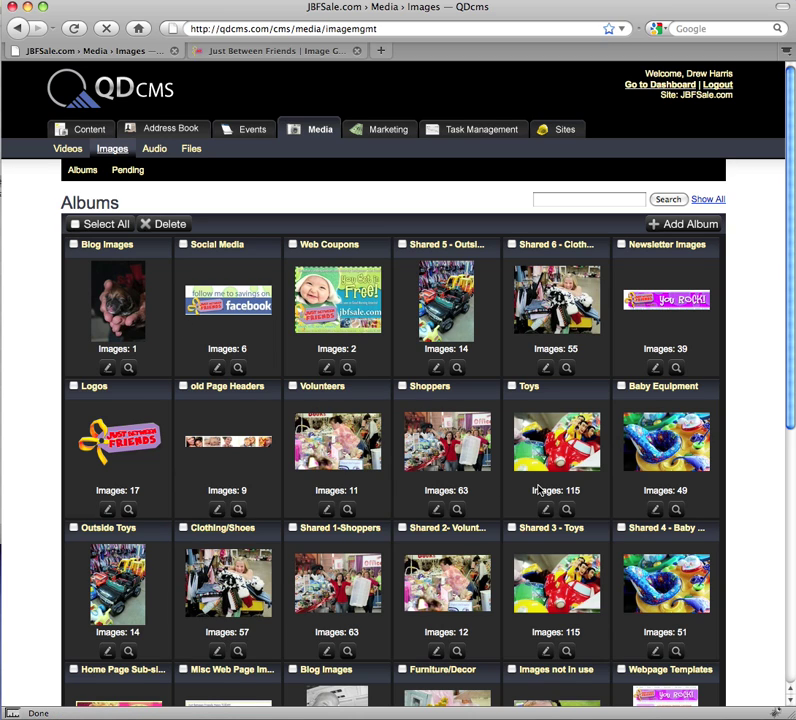
View the images in the "Shared 6 - Clothing Shoes" album and switch directly to the "Shared 5 - Outside Toys" album.
click(568, 369)
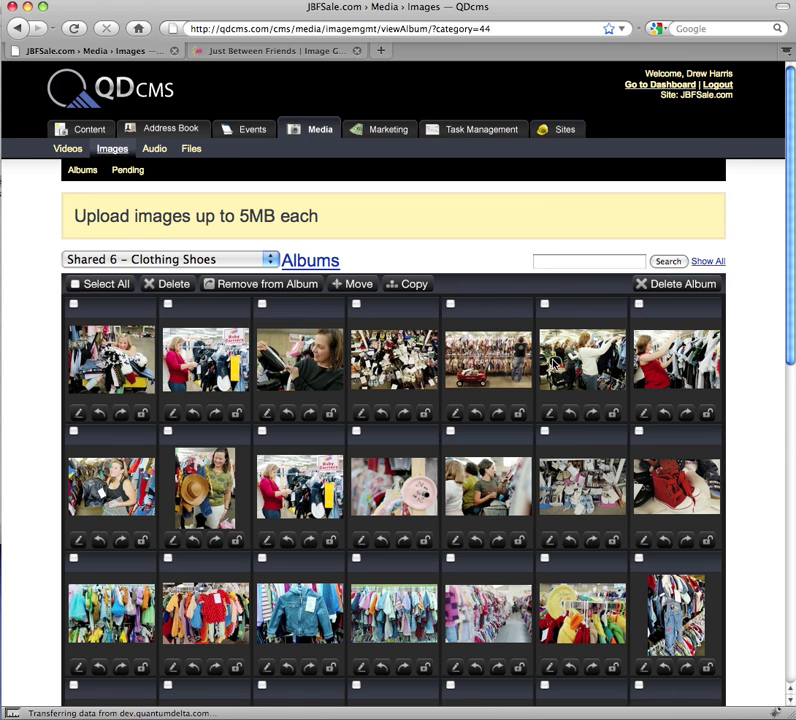
click(228, 262)
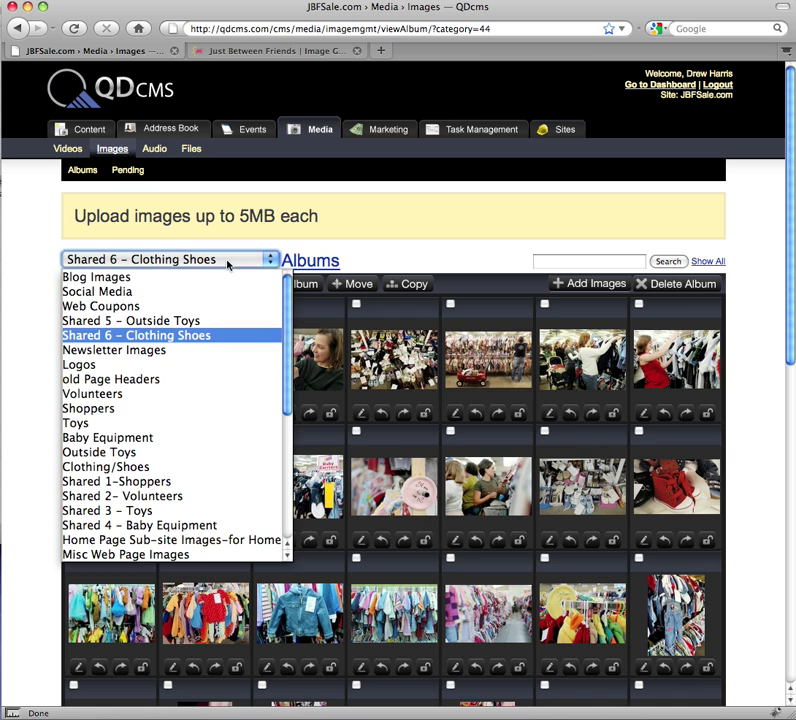
click(135, 326)
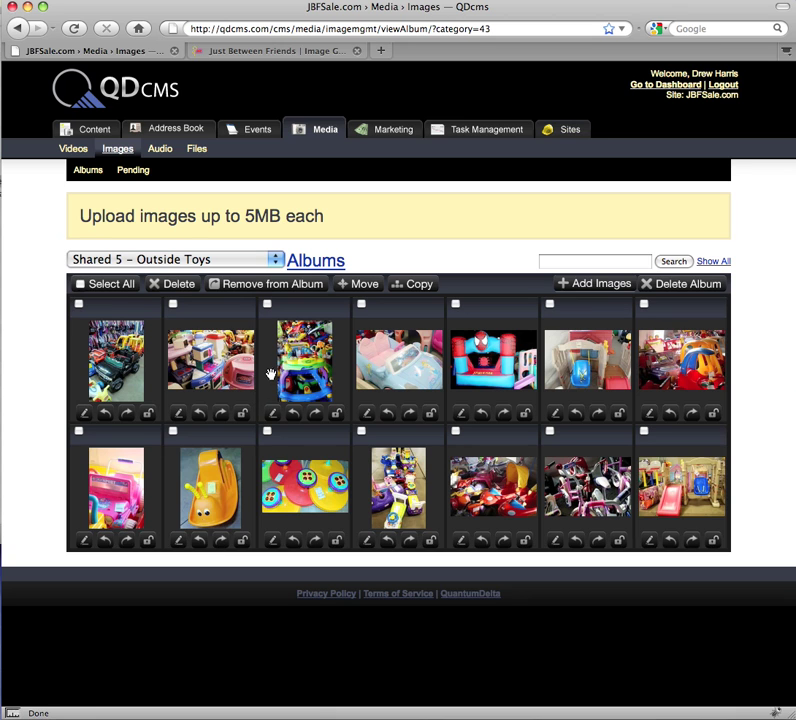
In the Shoppers album, reorder the images to start with the group photo, the woman holding clothes, and the woman with the blue basket.
click(117, 151)
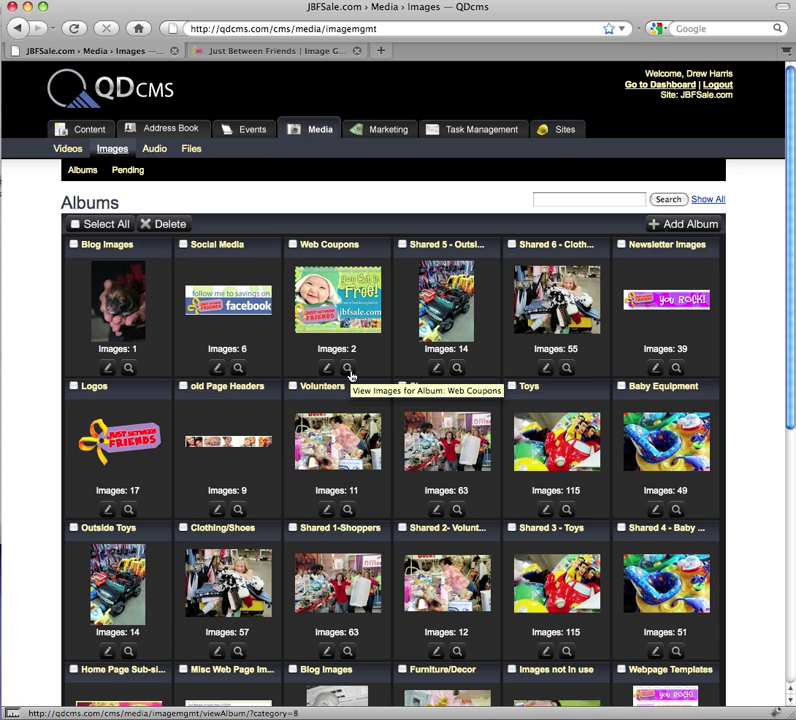
click(459, 512)
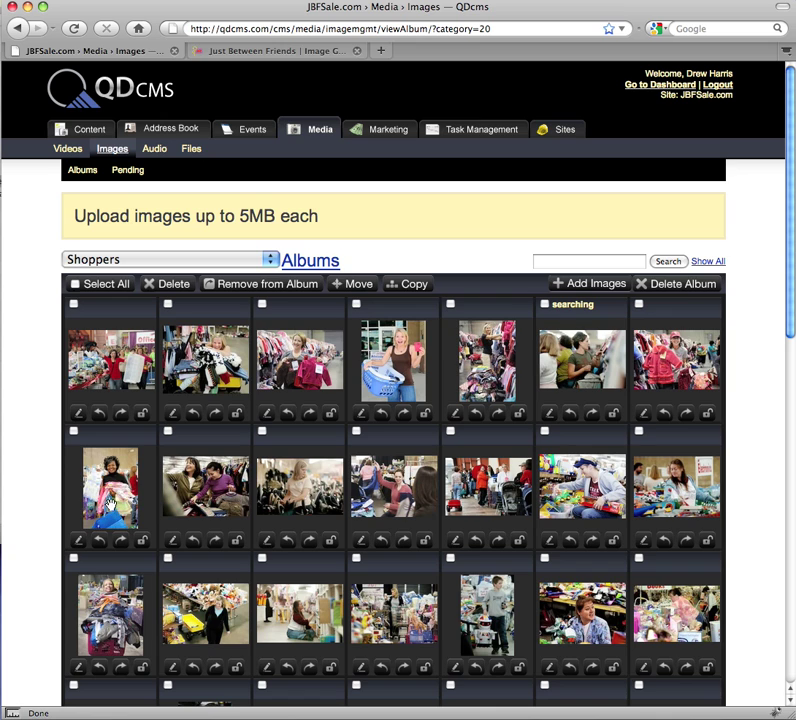
drag(110, 488, 172, 387)
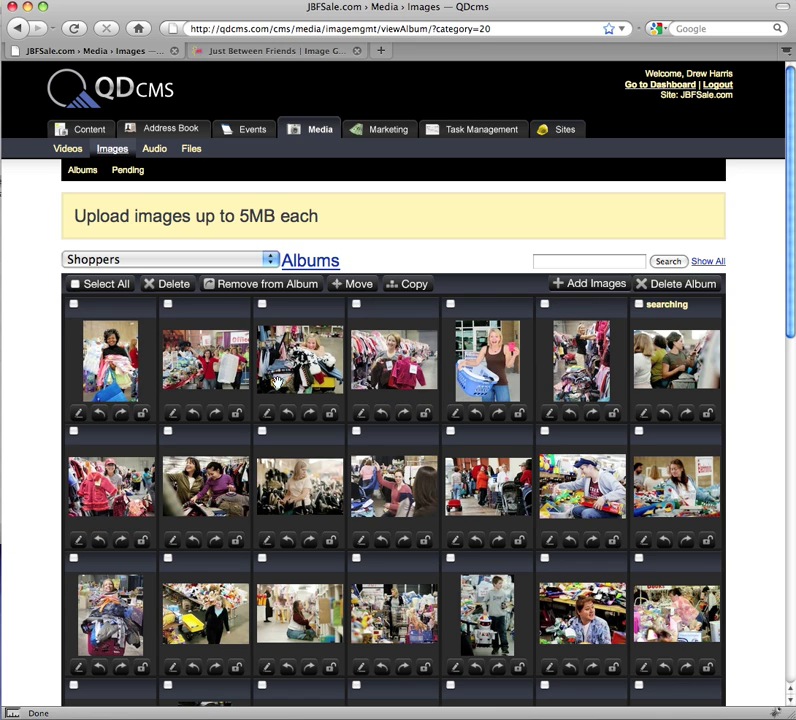
drag(508, 364, 190, 372)
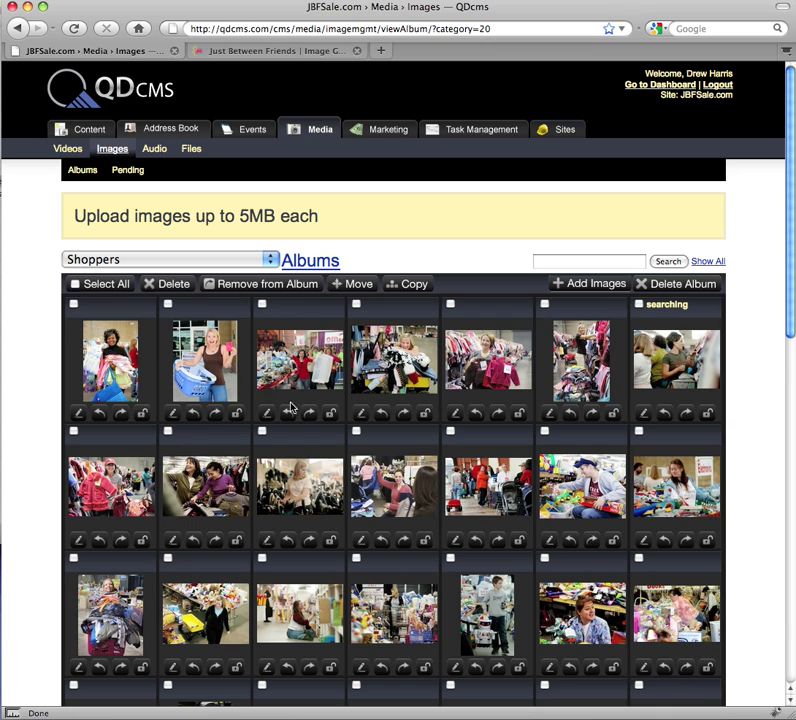
drag(293, 358, 104, 359)
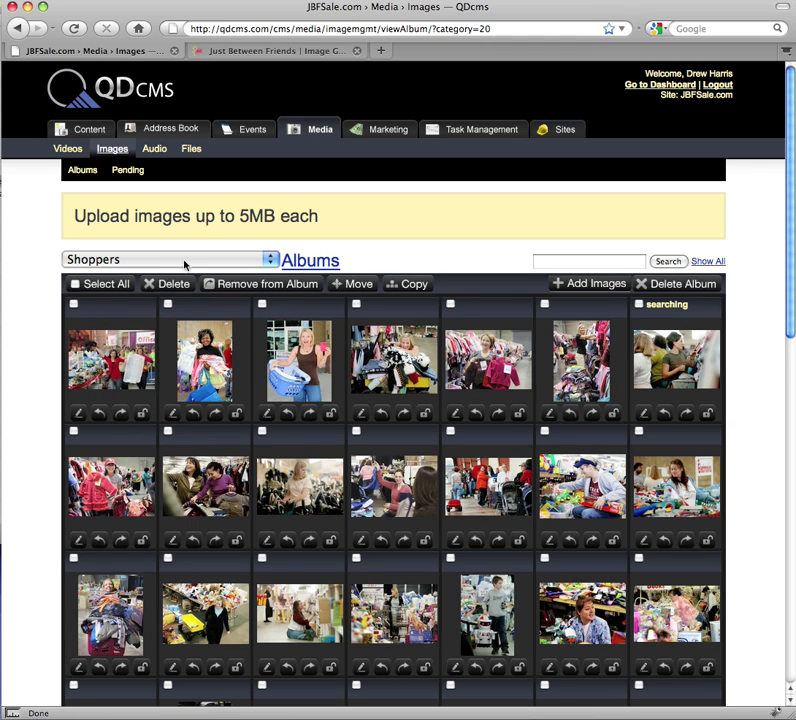
Switch to the Baby Equipment album, select the strollers image, and review the Move and Copy destination albums without transferring it.
click(184, 260)
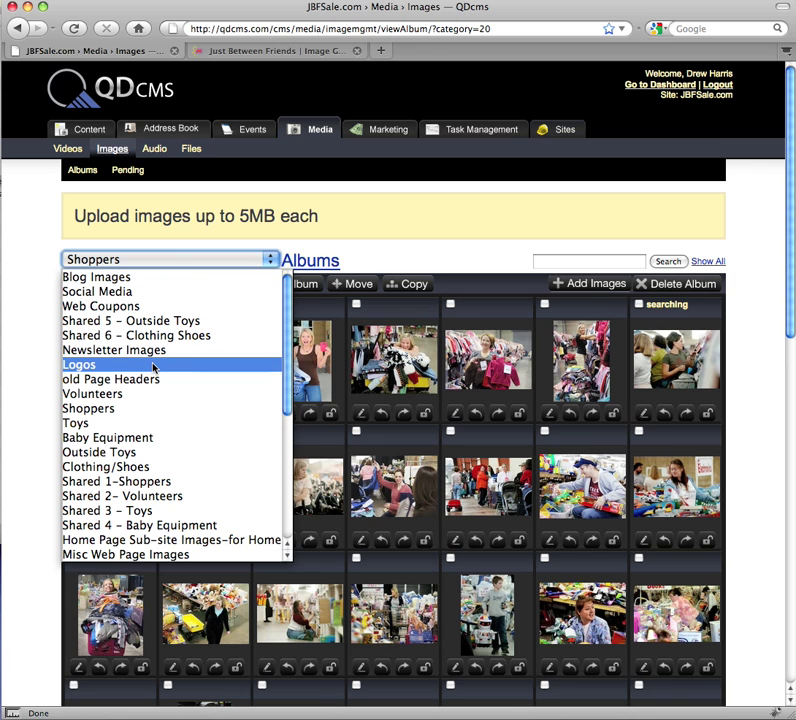
click(152, 438)
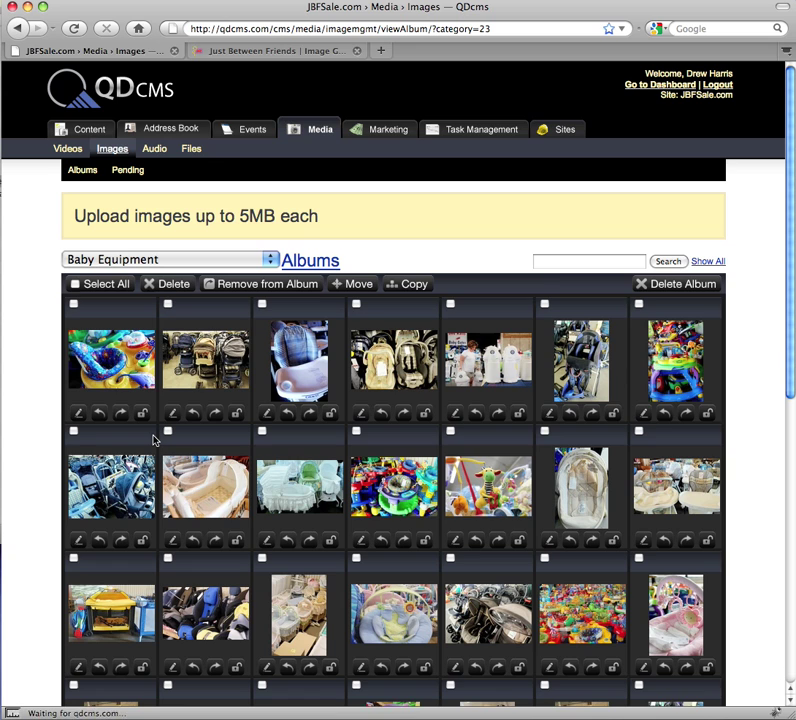
click(168, 304)
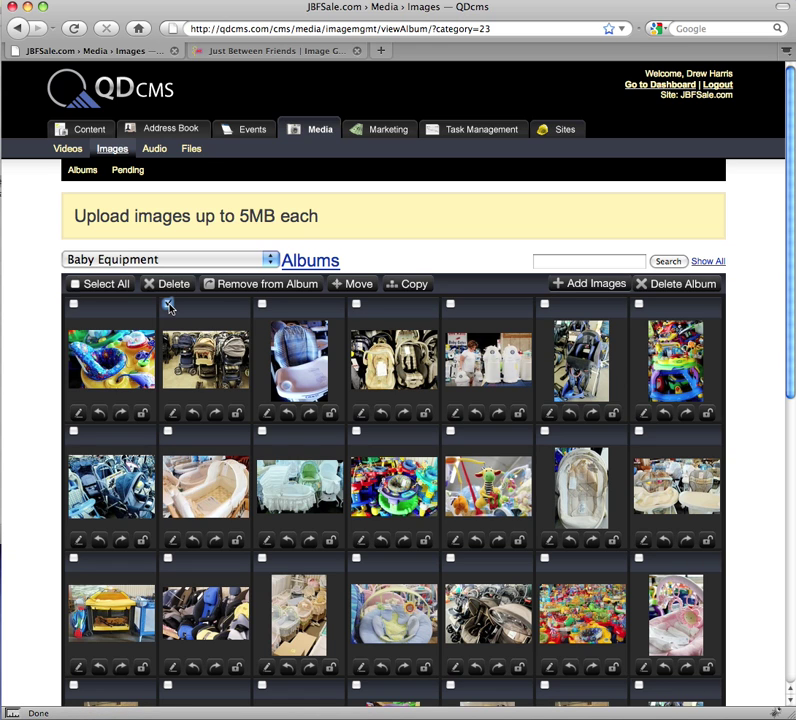
click(357, 285)
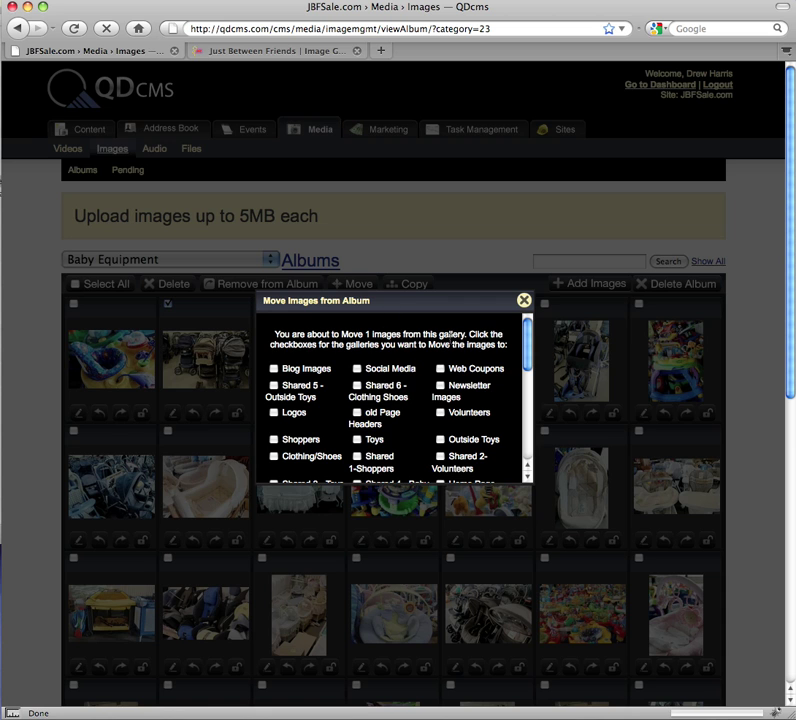
click(522, 303)
click(414, 285)
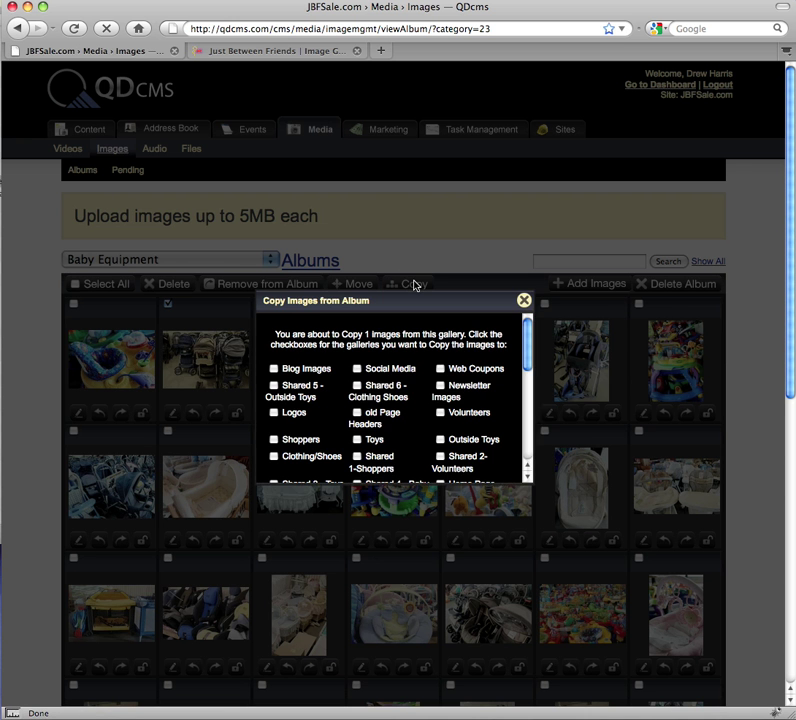
click(522, 302)
Select all images in the Baby Equipment album, review the Copy destination albums, and clear the selection without copying.
click(356, 305)
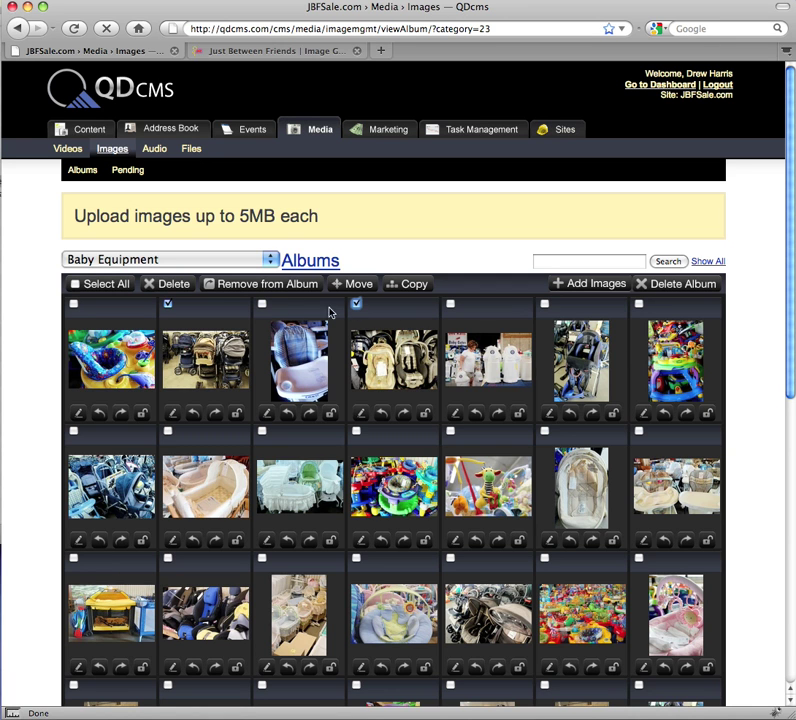
click(262, 304)
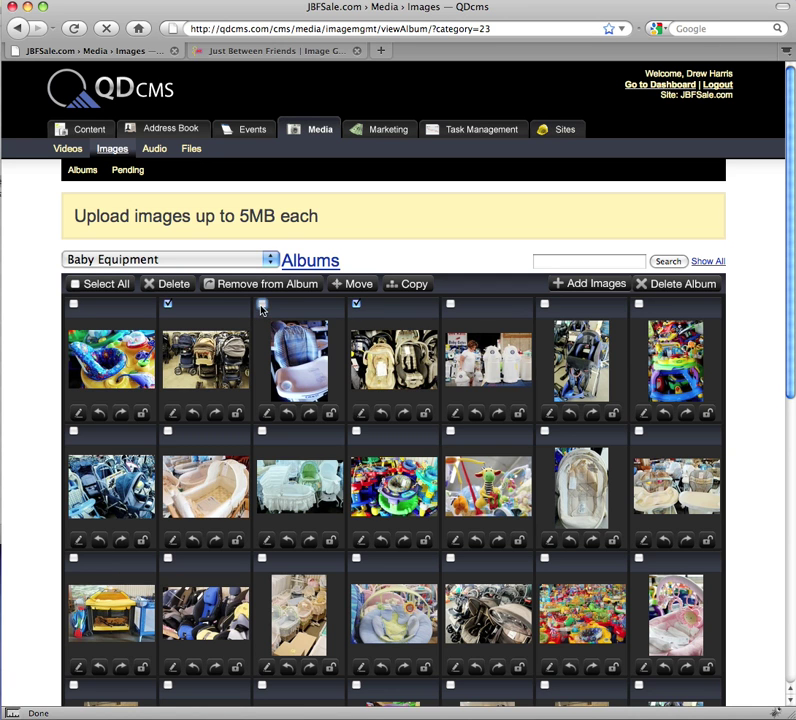
click(100, 286)
click(411, 285)
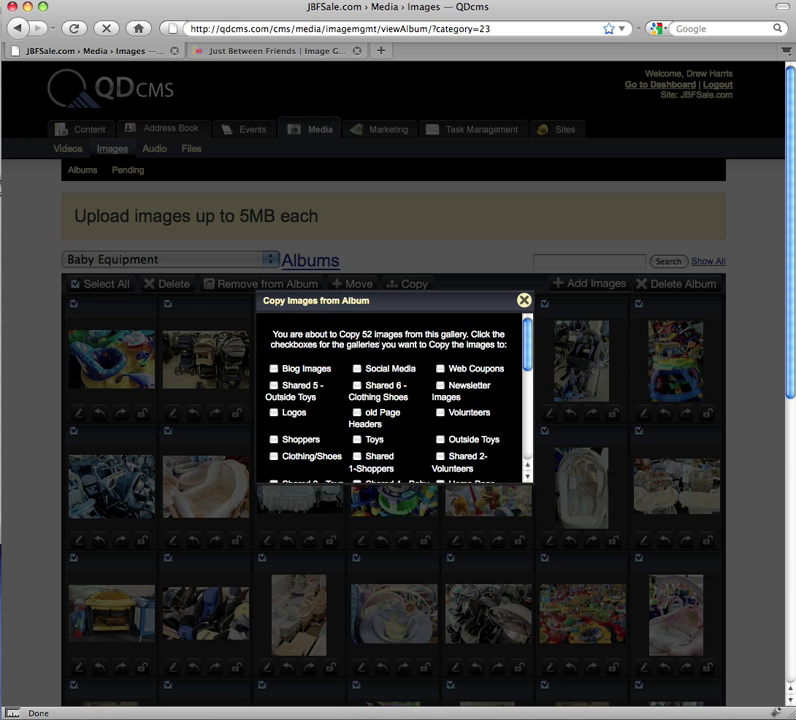
drag(527, 348, 507, 449)
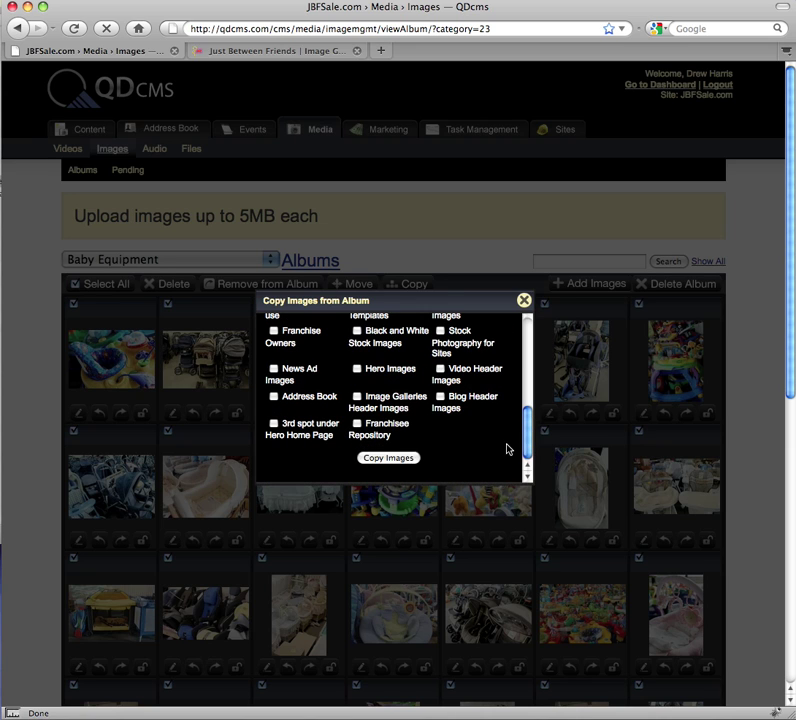
click(523, 303)
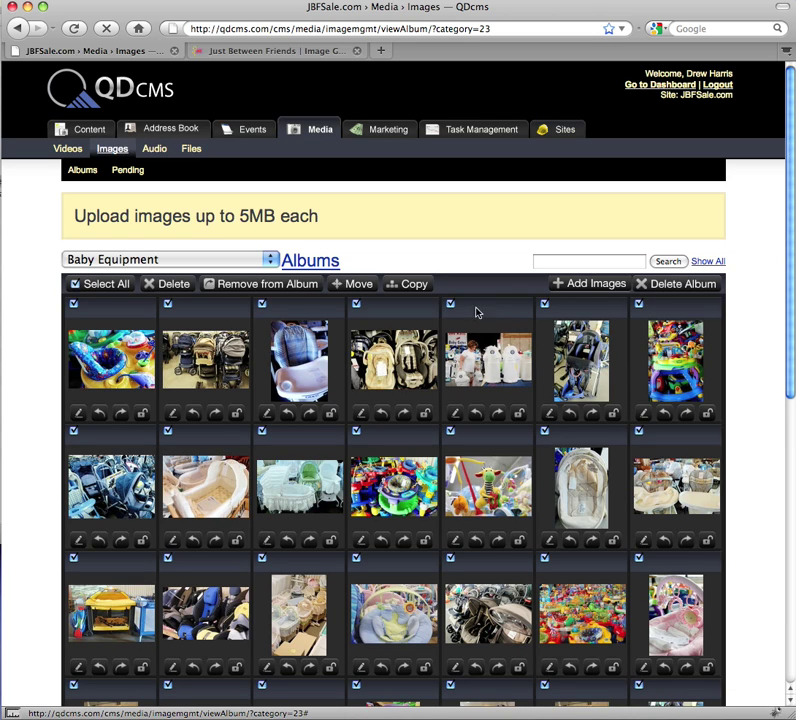
click(255, 285)
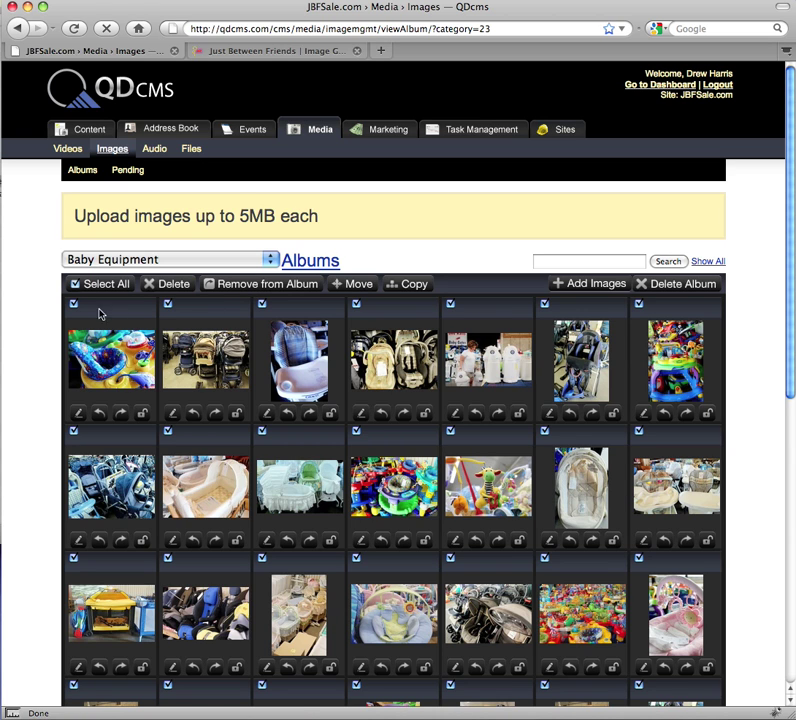
click(73, 285)
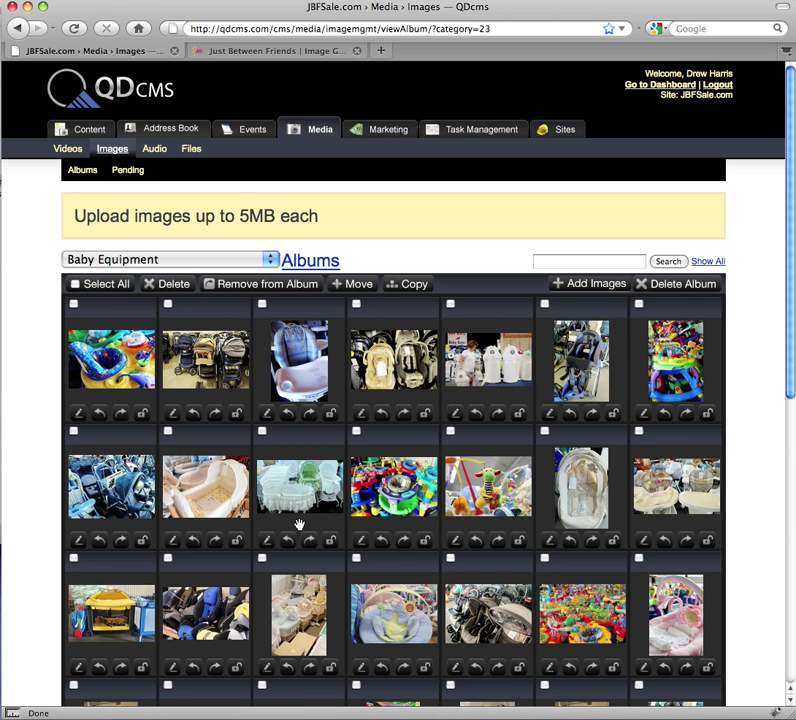
Select the purple potty image in the fourth row of the Baby Equipment album, and clear all selections.
scroll(300, 527, down, 5)
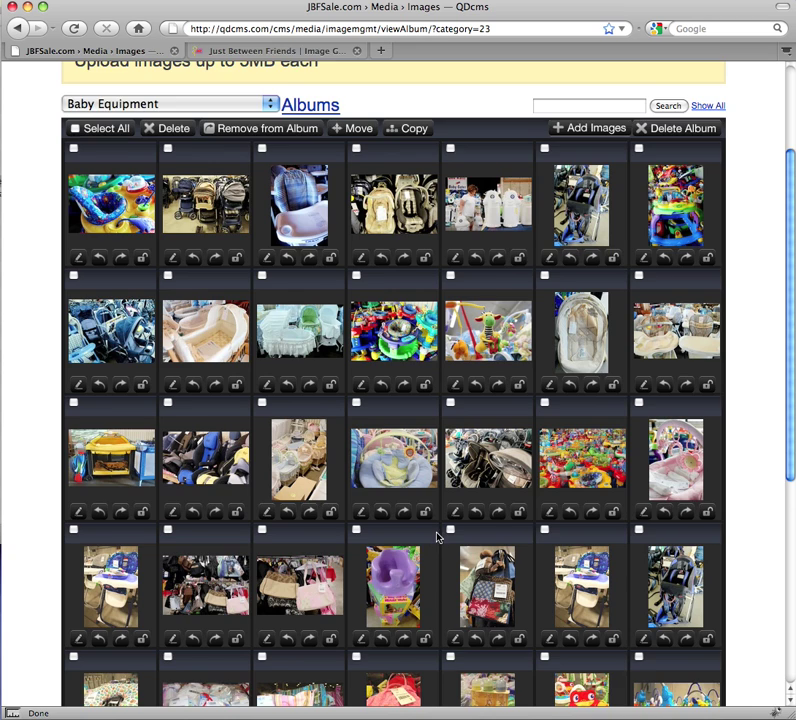
scroll(435, 537, down, 7)
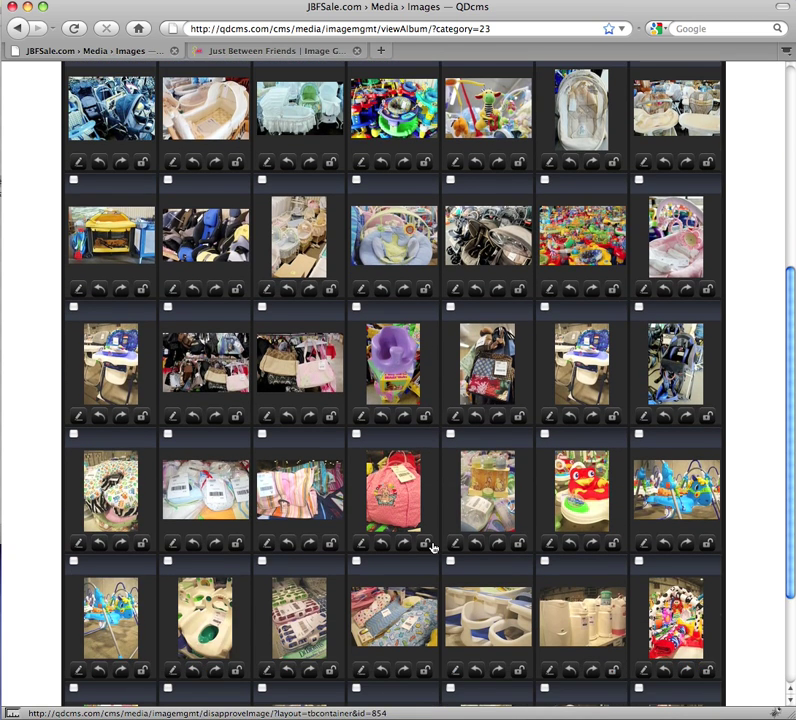
scroll(432, 547, down, 5)
click(356, 149)
scroll(354, 446, up, 2)
scroll(354, 446, up, 12)
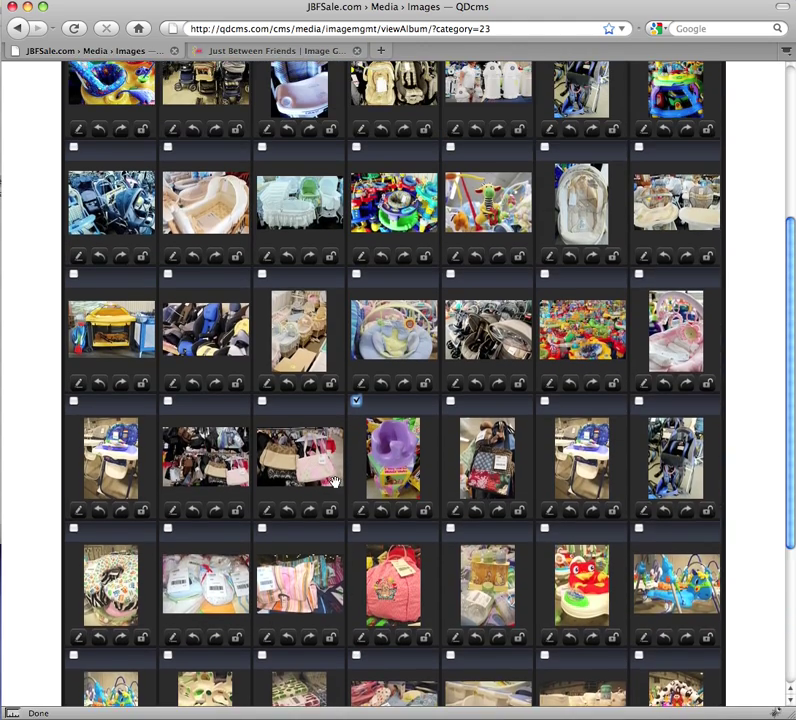
scroll(332, 487, up, 1)
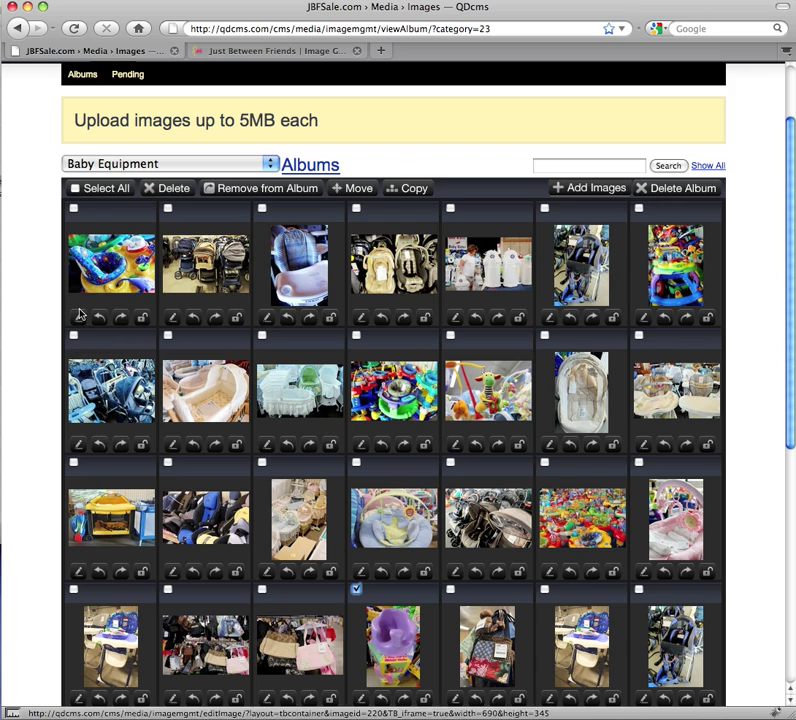
click(88, 195)
click(95, 195)
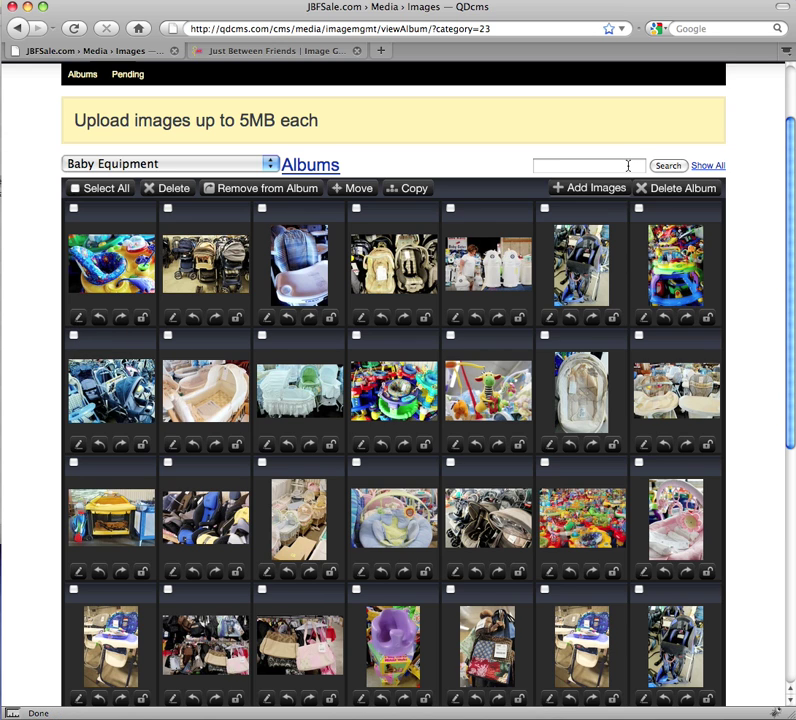
Title the image of the white pails in the first row "diaper pails" and save it.
click(456, 319)
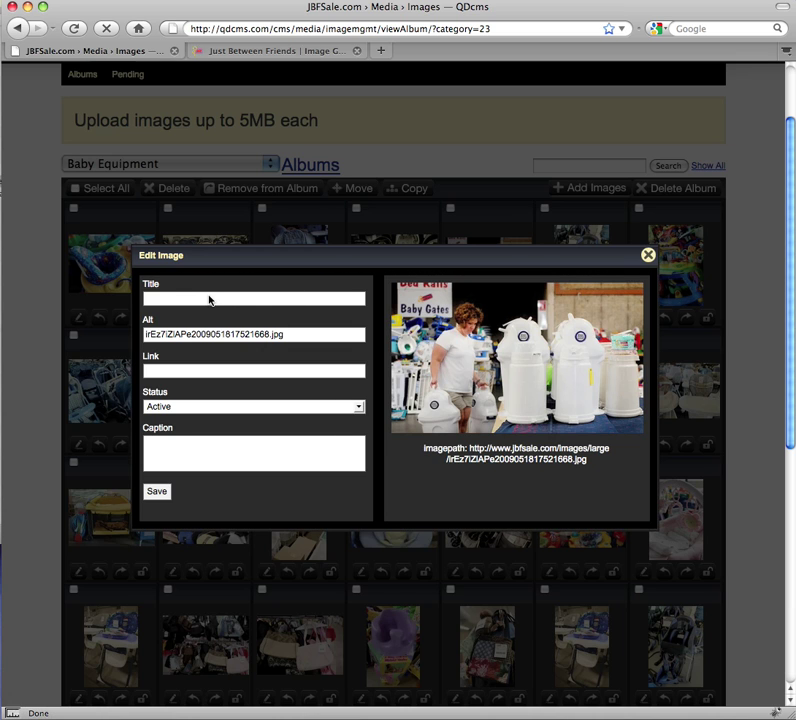
text(diaper pails)
click(157, 494)
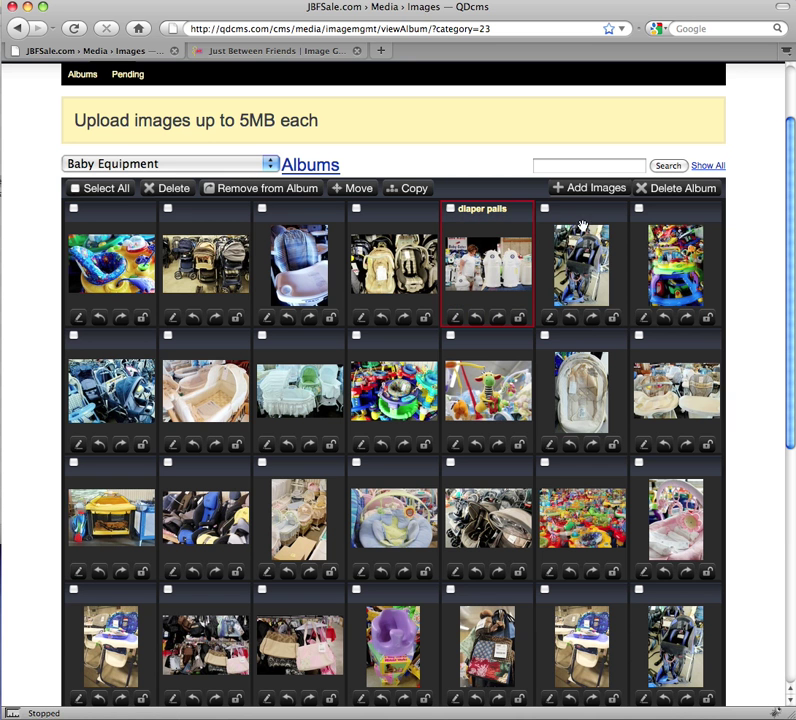
Search the Baby Equipment album for "diaper", and restore the full list of its images.
click(583, 168)
text(diaper)
key(Return)
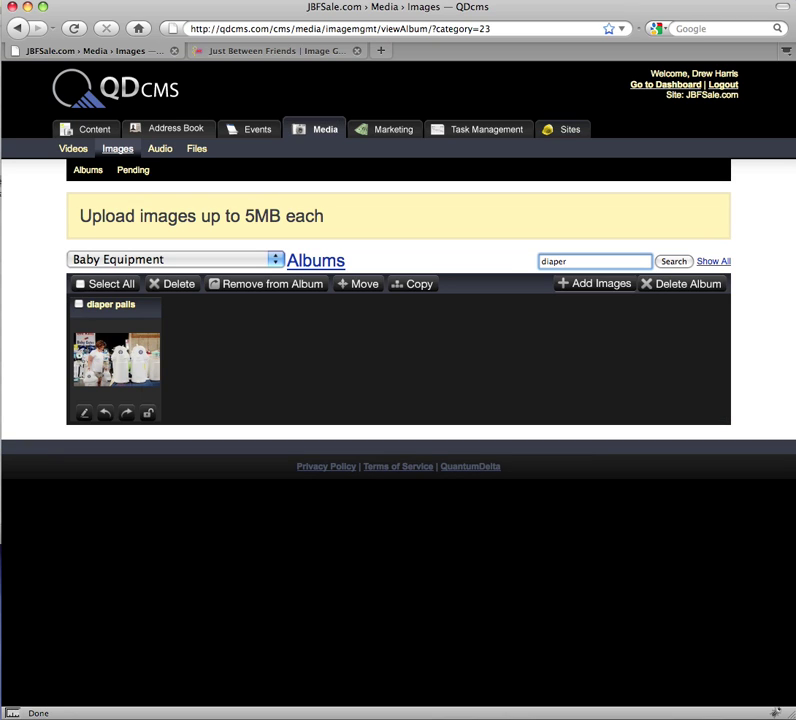
click(724, 262)
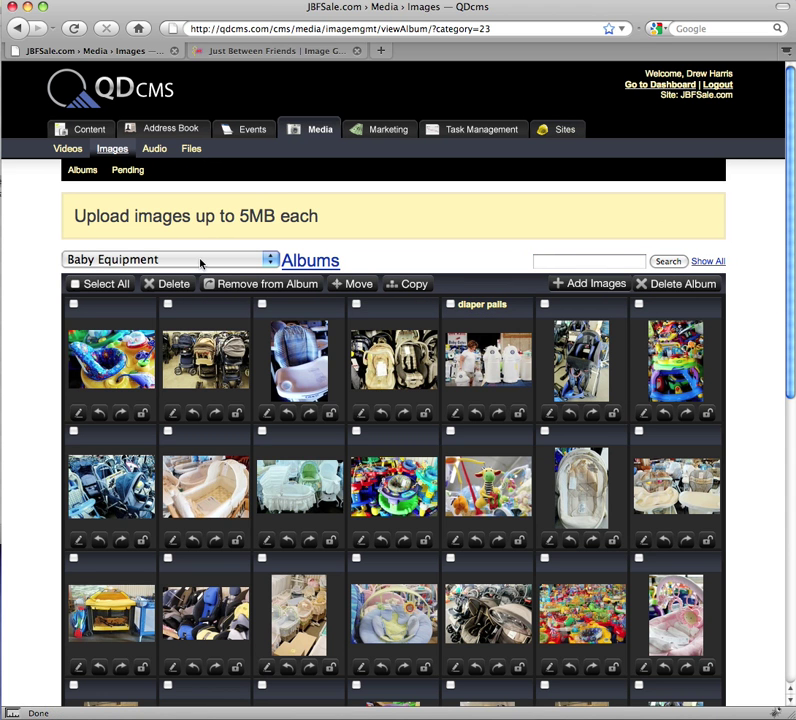
Review the albums available for switching from Baby Equipment, and return to the overview of all albums.
click(264, 261)
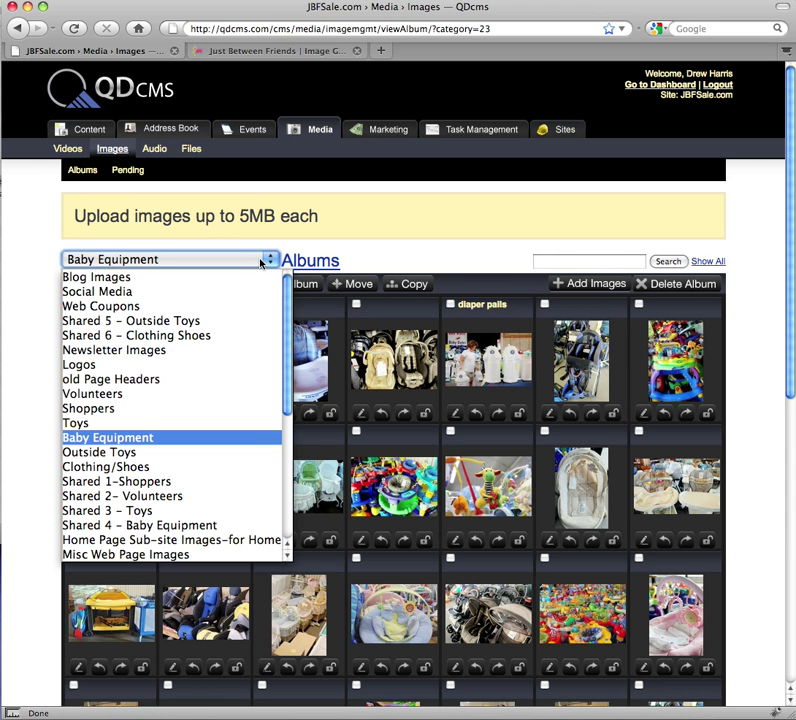
click(264, 261)
click(310, 261)
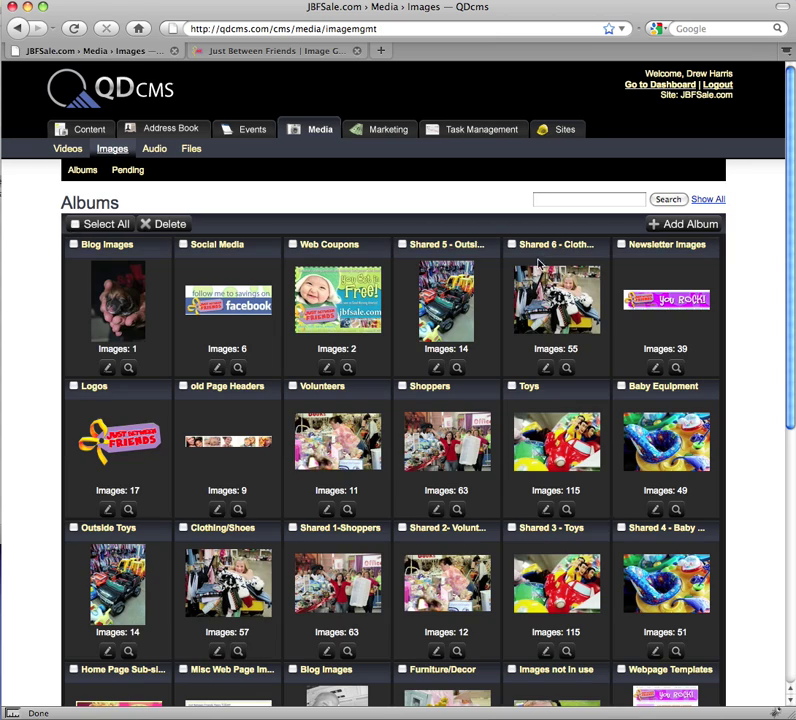
Search the albums for "shop" and open the Shoppers album.
click(553, 201)
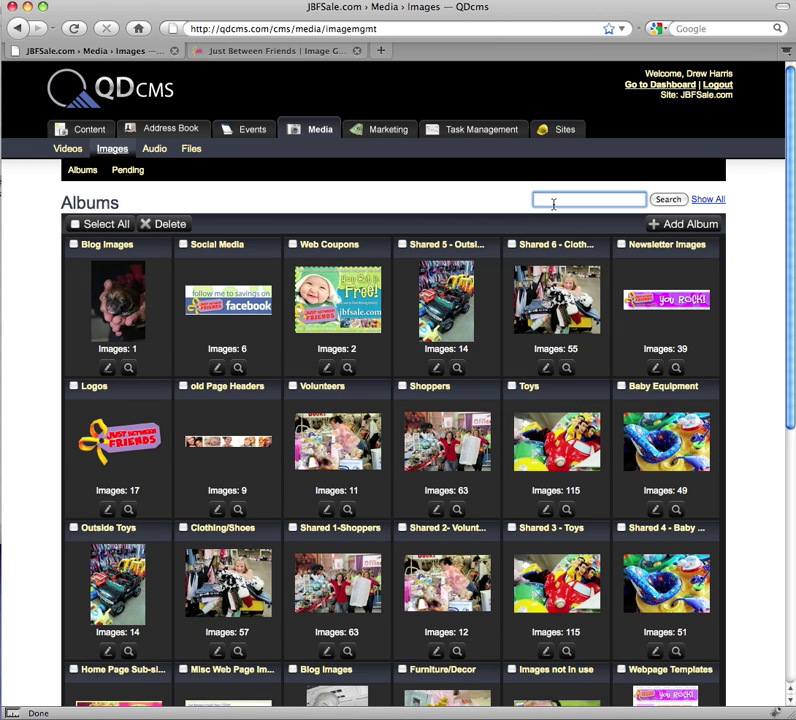
text(shop)
key(Return)
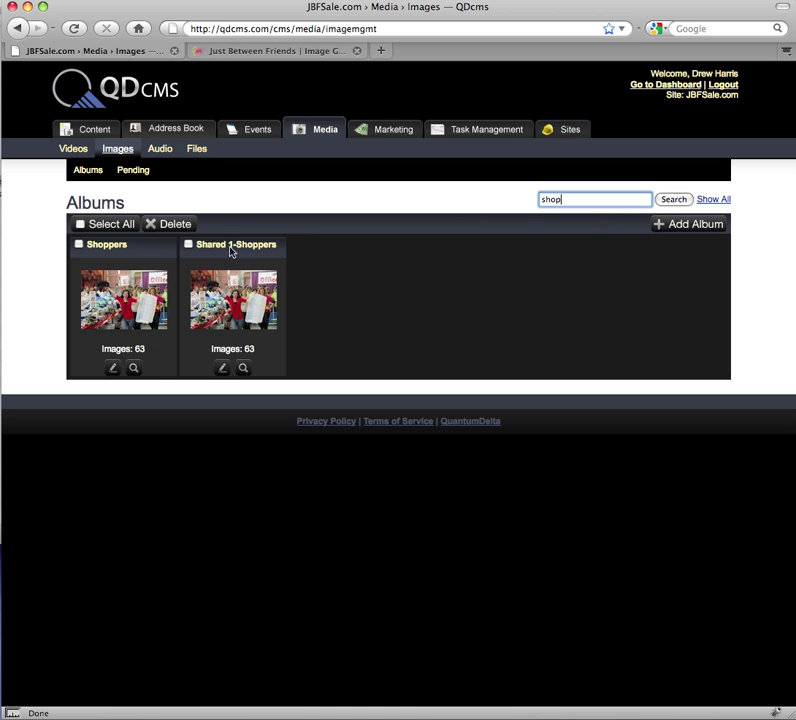
click(134, 369)
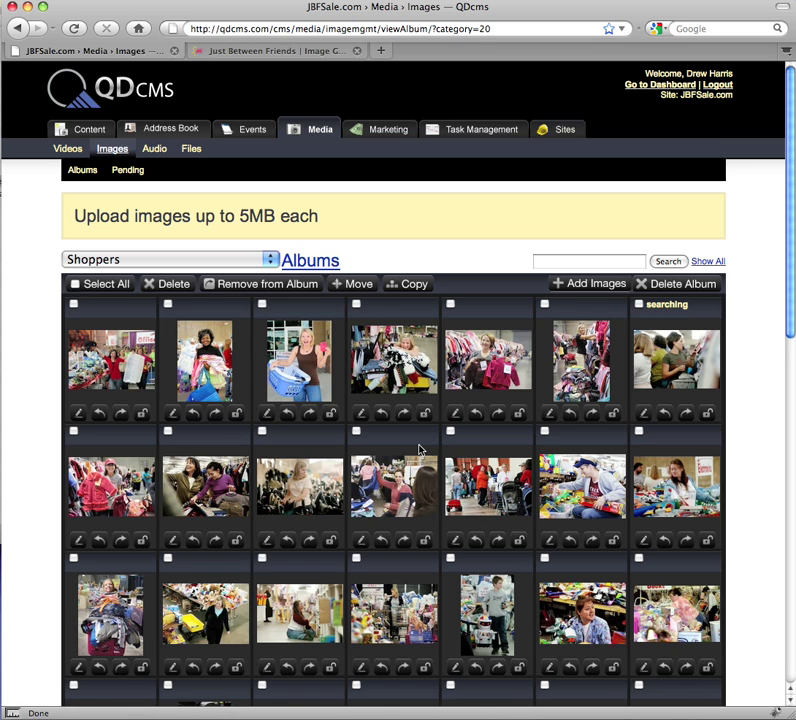
Review the status options and image path of the second image in the first row, and close its details without saving.
click(172, 413)
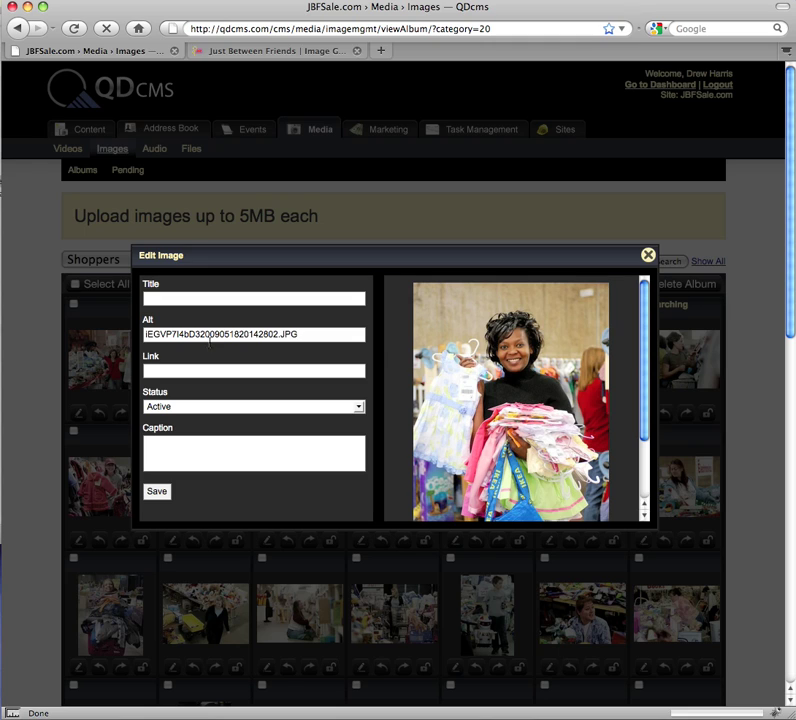
click(191, 407)
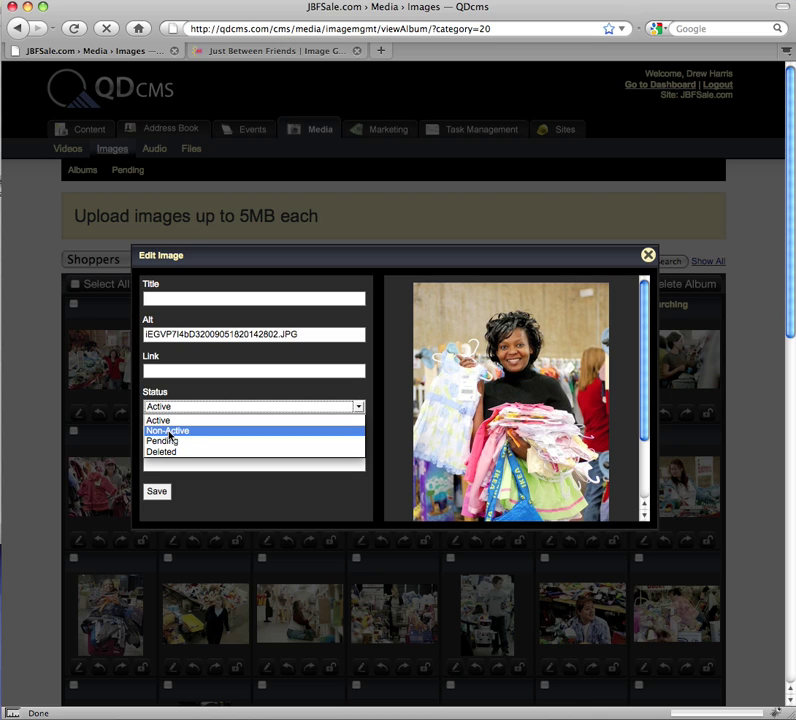
click(448, 438)
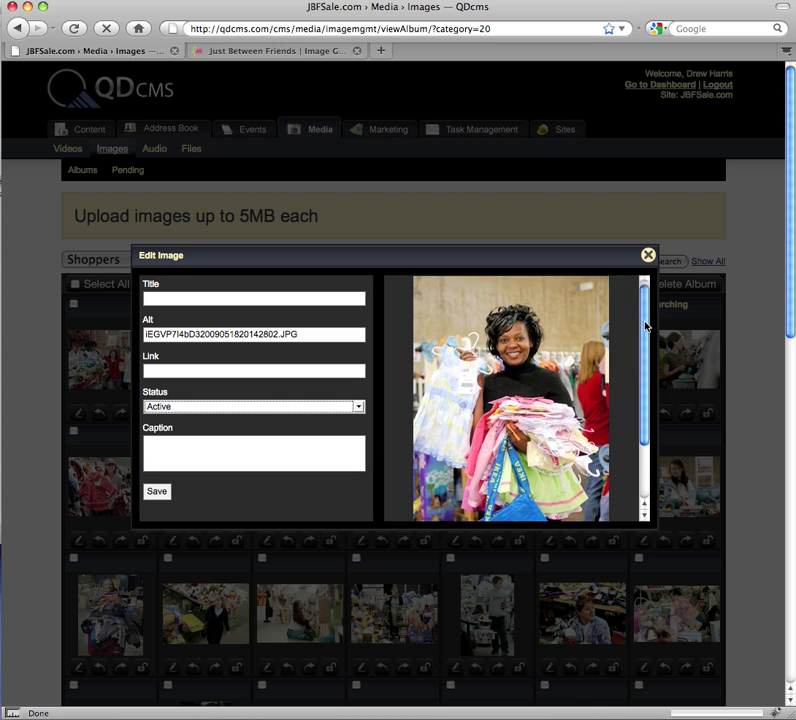
drag(645, 323, 646, 447)
drag(595, 510, 409, 498)
click(583, 512)
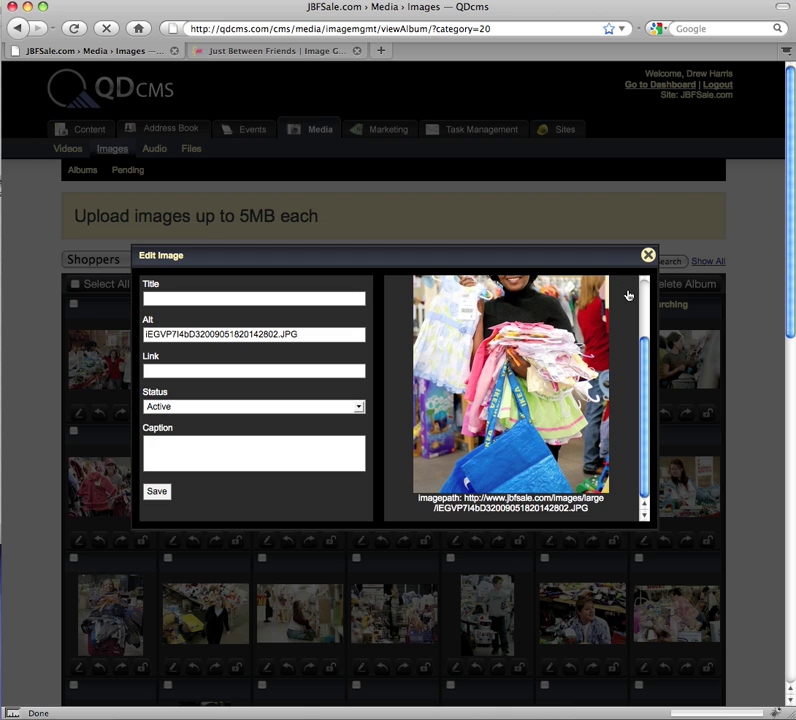
click(648, 256)
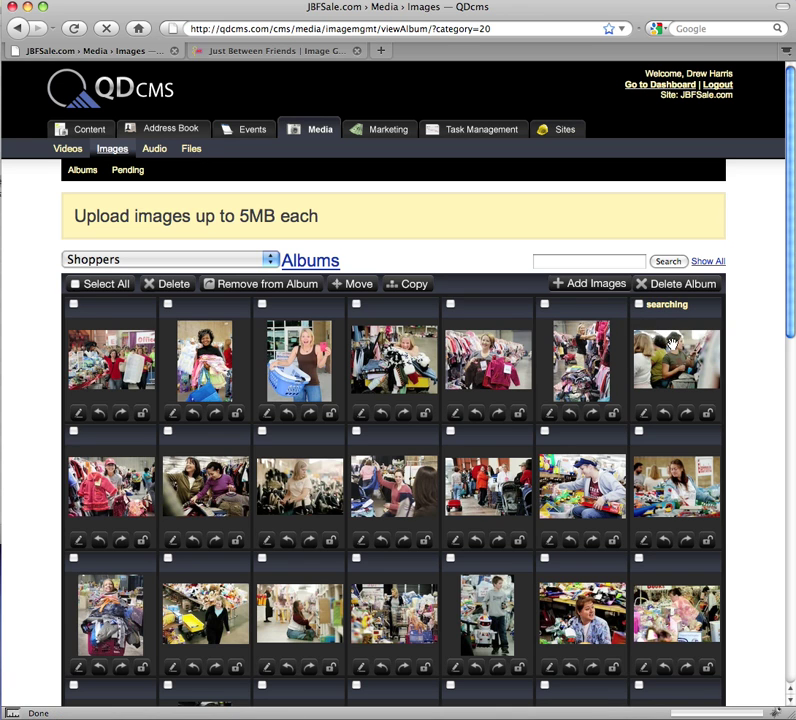
Set the status of the "searching" image to Non-Active and save it, and lock the last image in the second row.
click(645, 418)
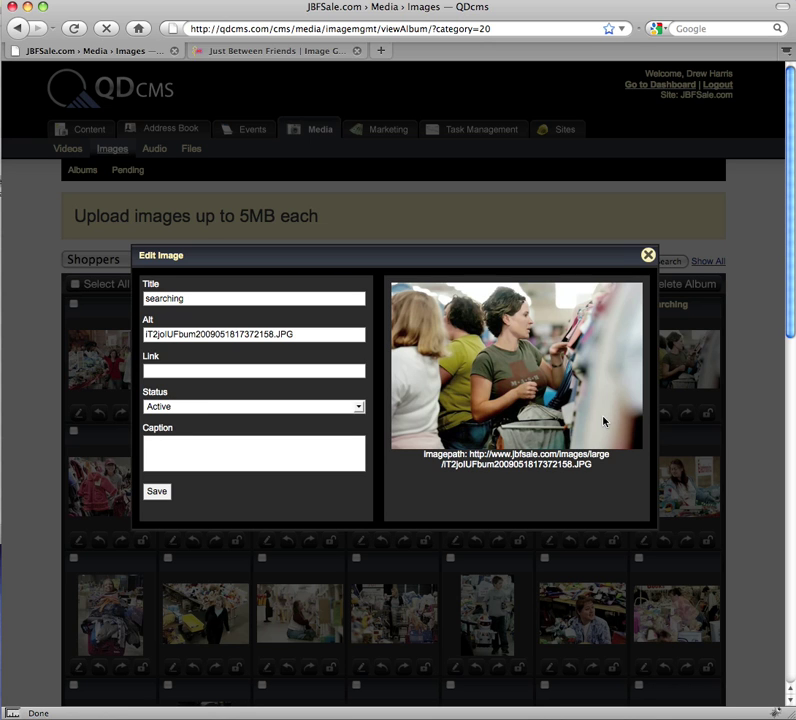
click(148, 407)
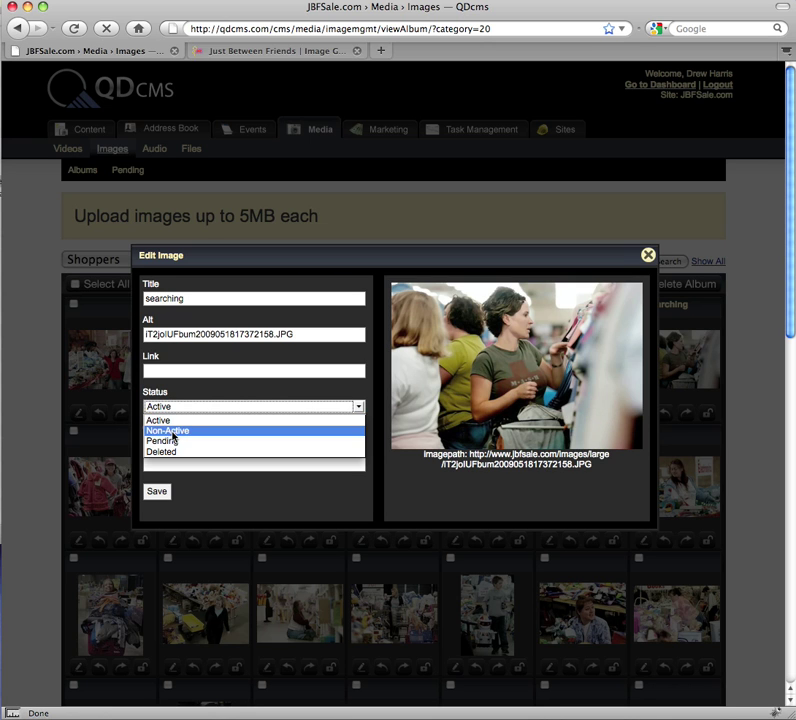
click(156, 431)
click(157, 492)
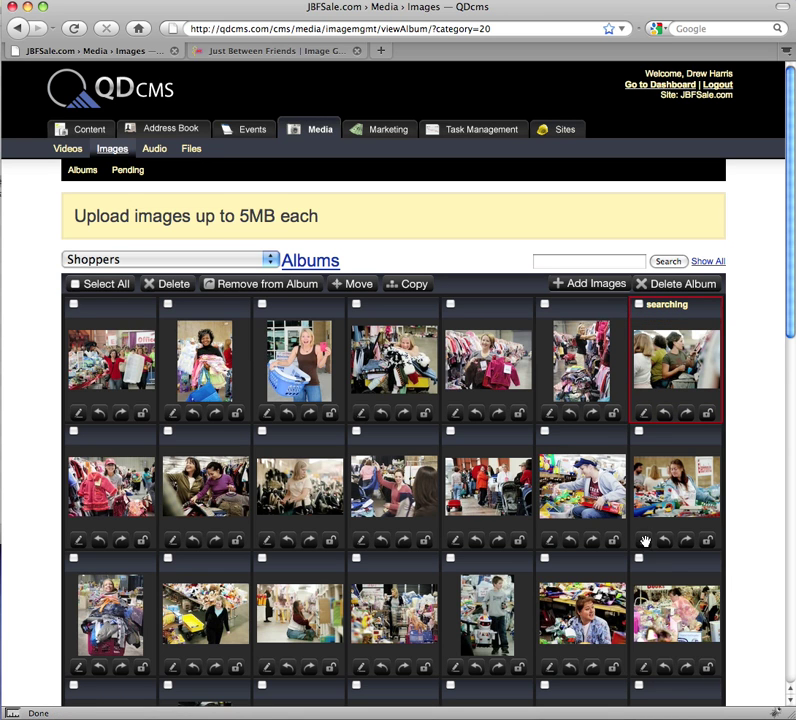
click(707, 541)
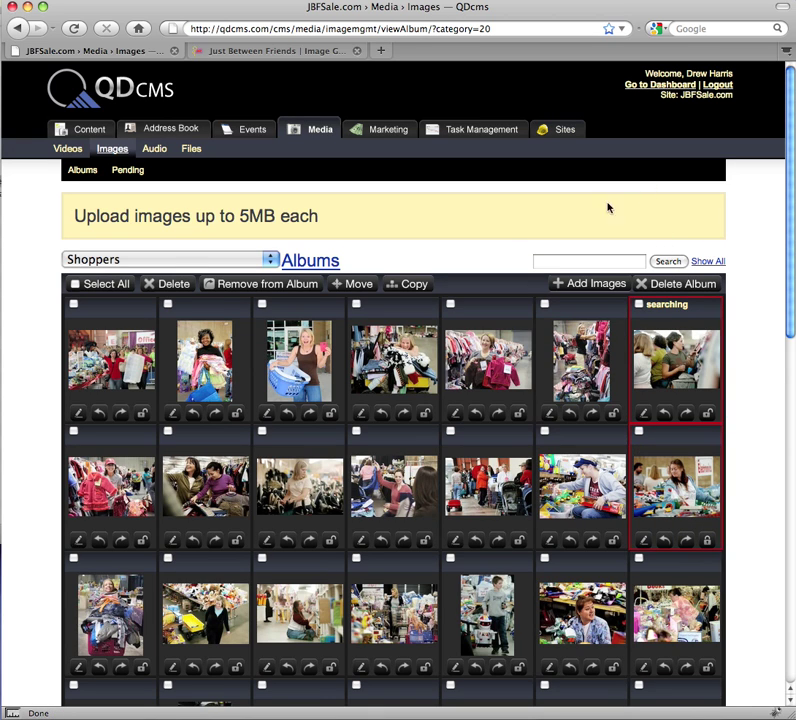
Check the list of pending images, and approve all pending images from the dashboard.
click(129, 171)
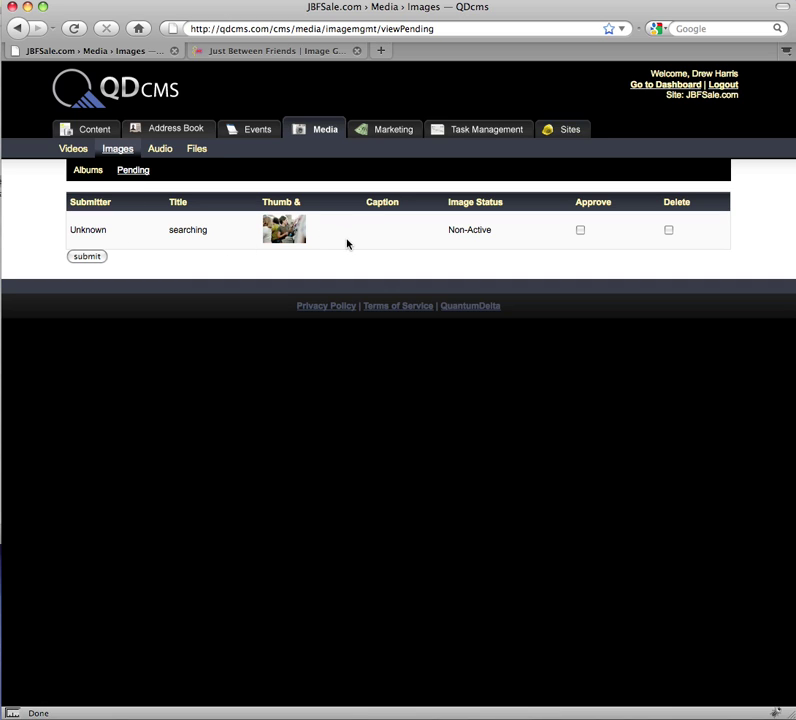
click(643, 84)
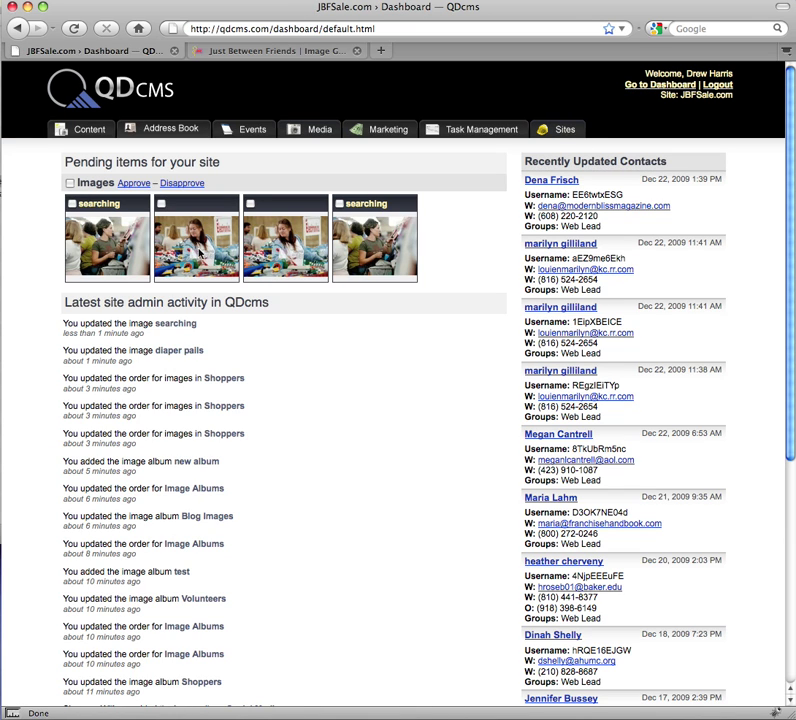
click(71, 184)
click(136, 185)
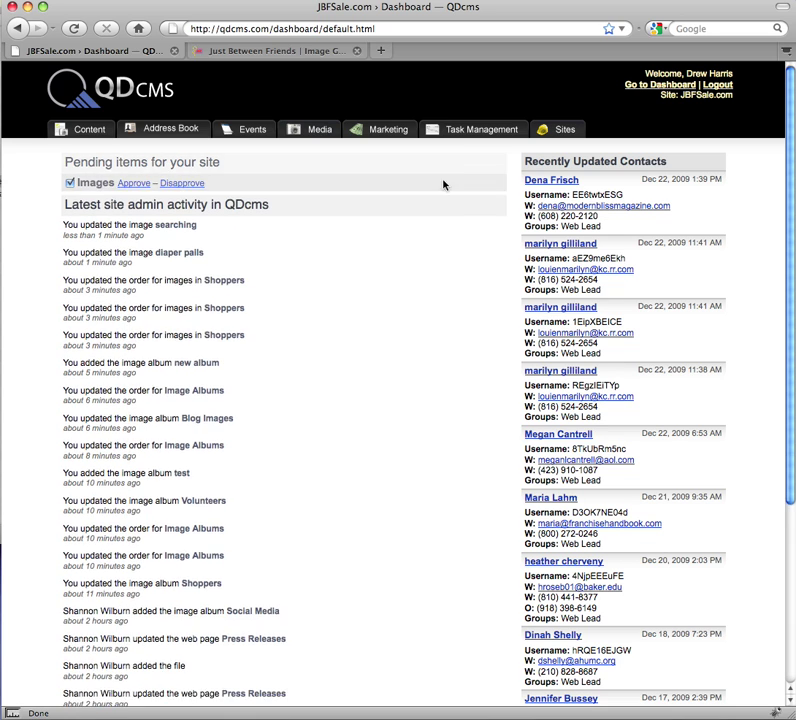
Reopen the Shoppers album from the image albums and look through its images.
click(316, 132)
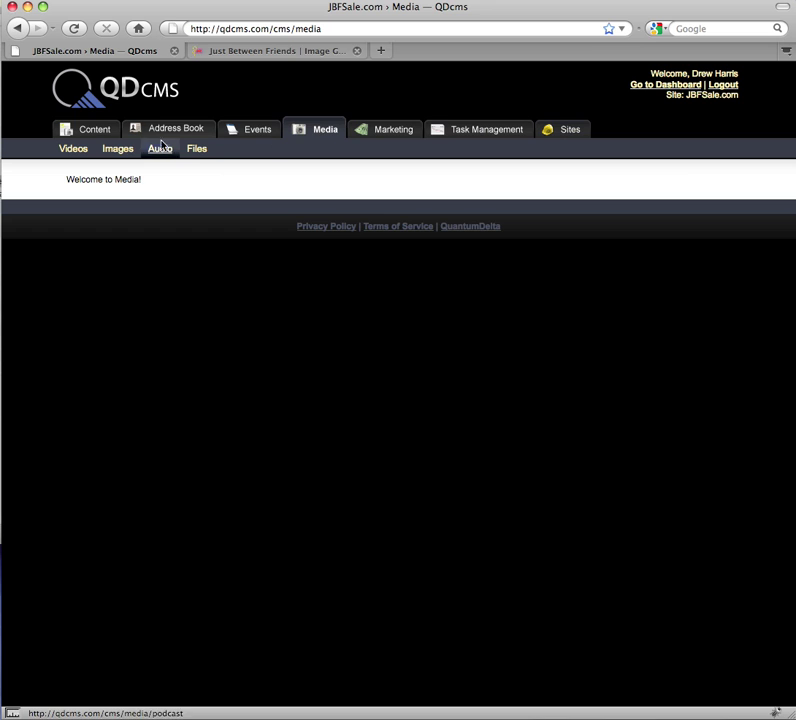
click(119, 152)
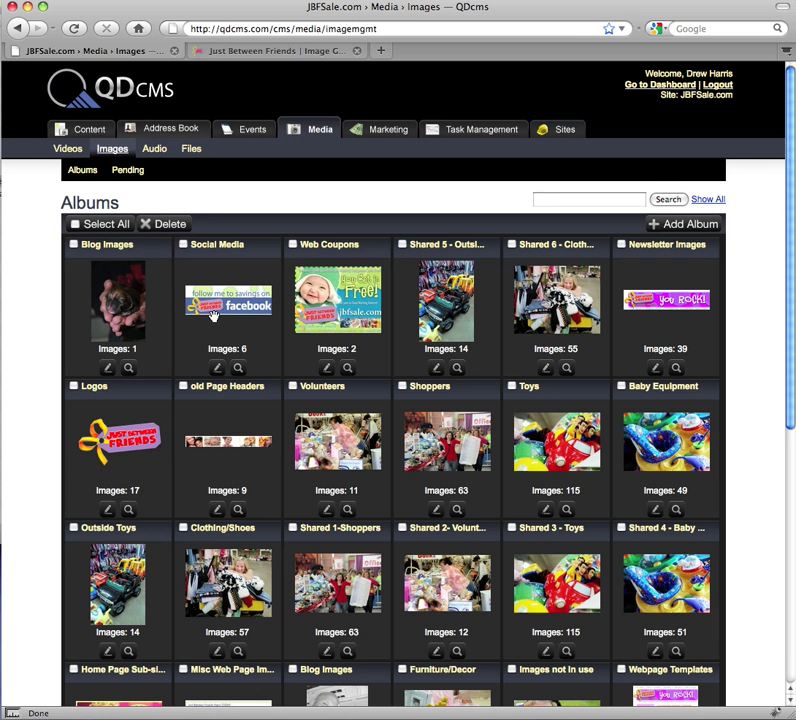
click(455, 510)
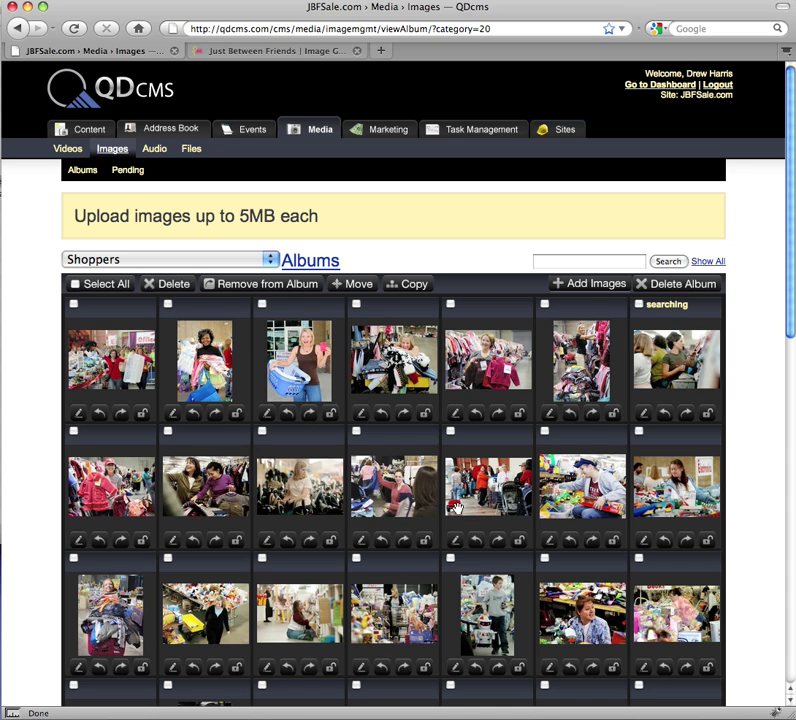
scroll(456, 508, down, 5)
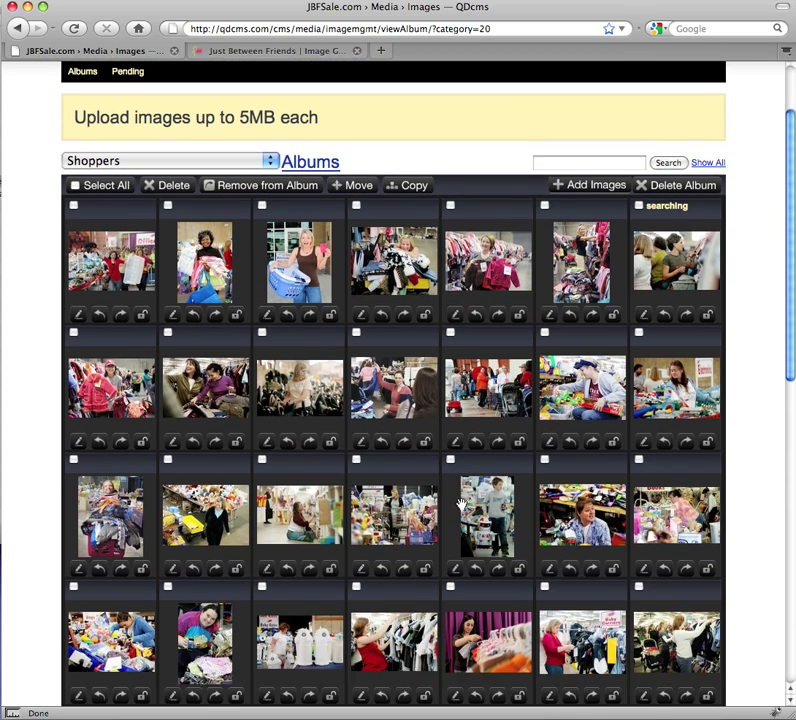
scroll(460, 507, up, 3)
scroll(460, 507, up, 2)
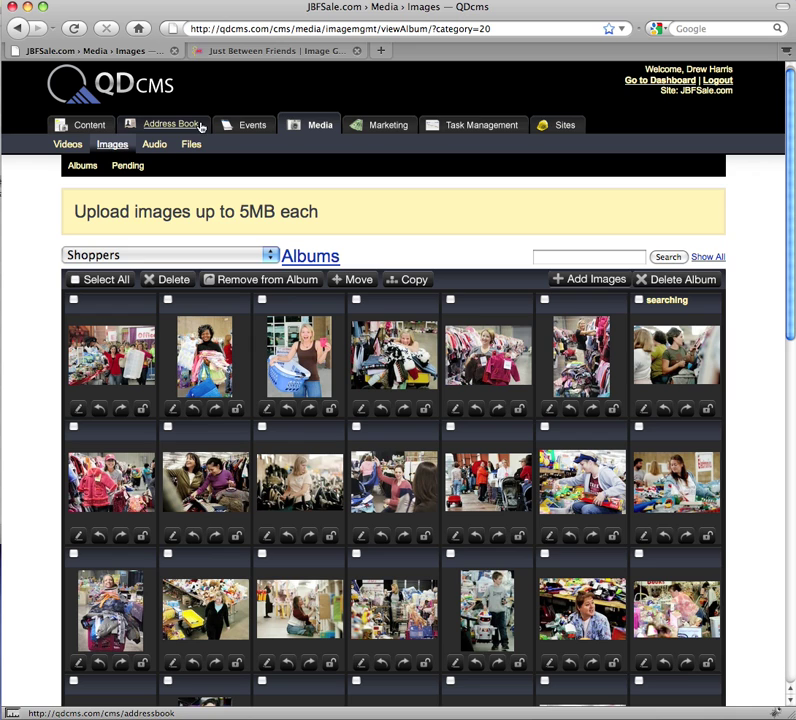
Go to the site's web pages and start adding a new web page.
click(96, 128)
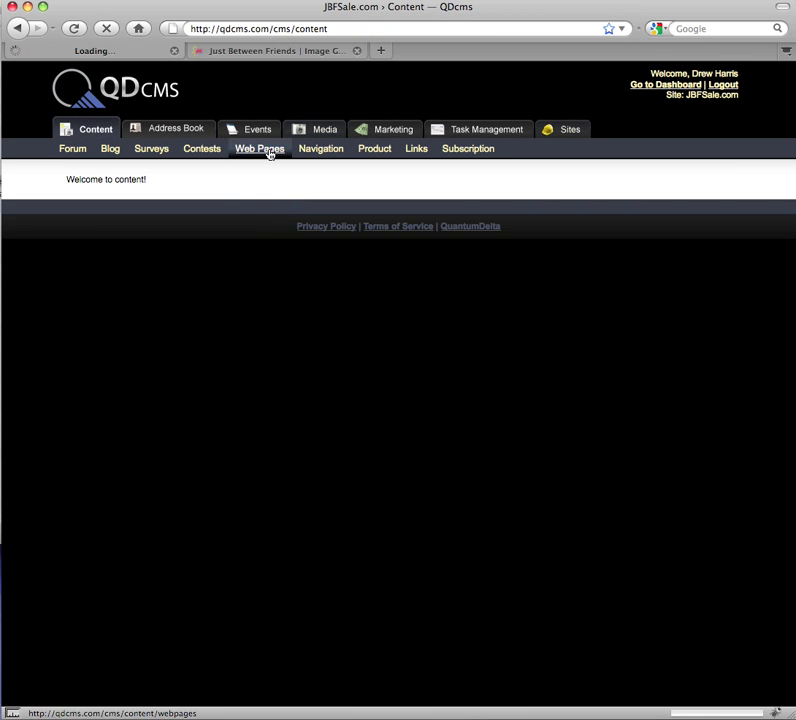
click(265, 151)
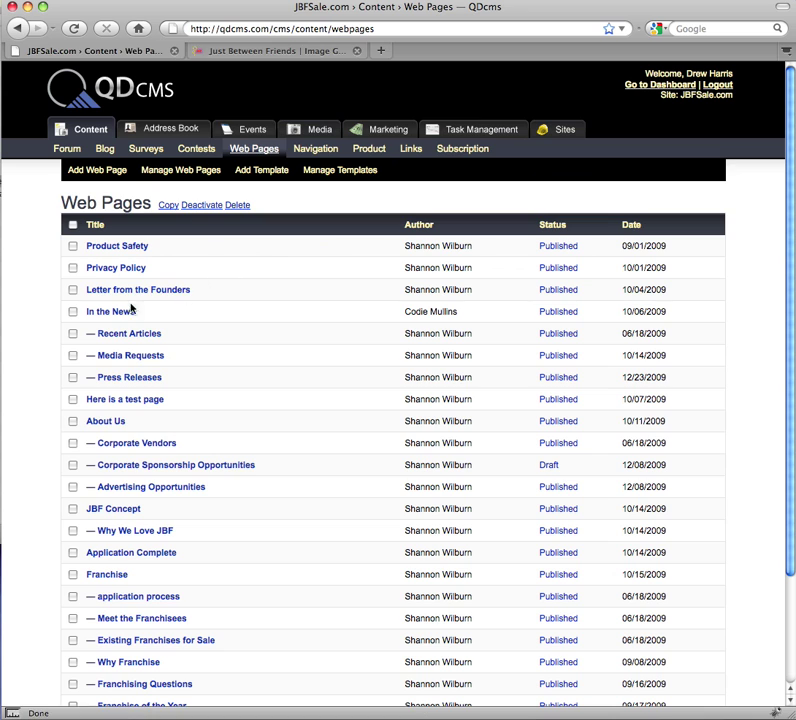
click(90, 172)
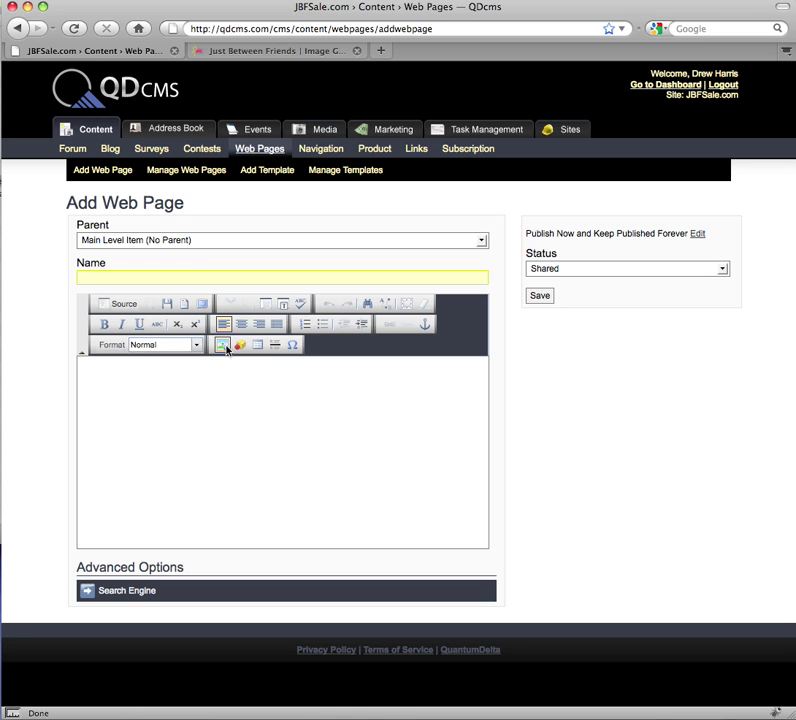
Start inserting an image into the new page's body, and open the Shoppers album in the image browser.
click(222, 344)
click(503, 302)
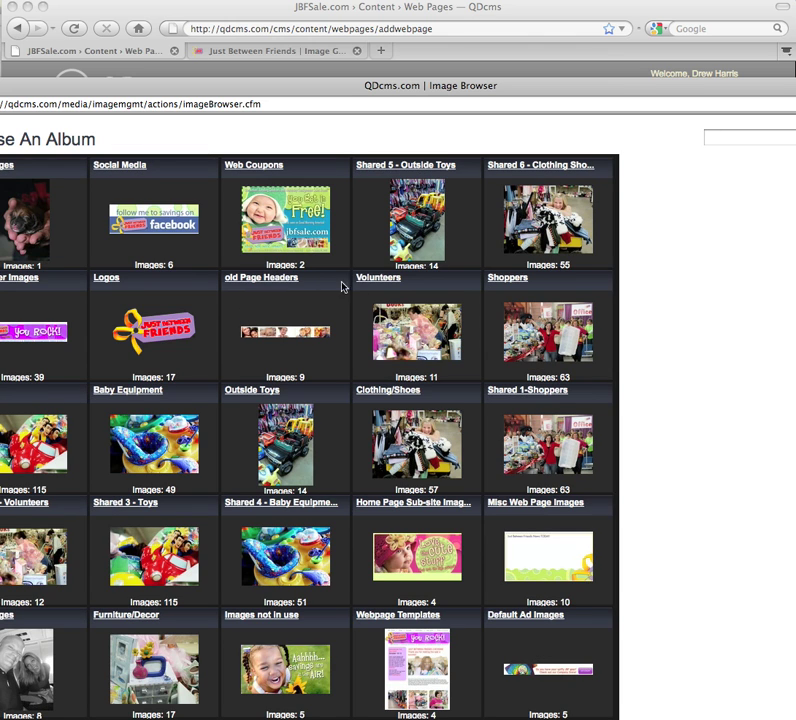
click(505, 279)
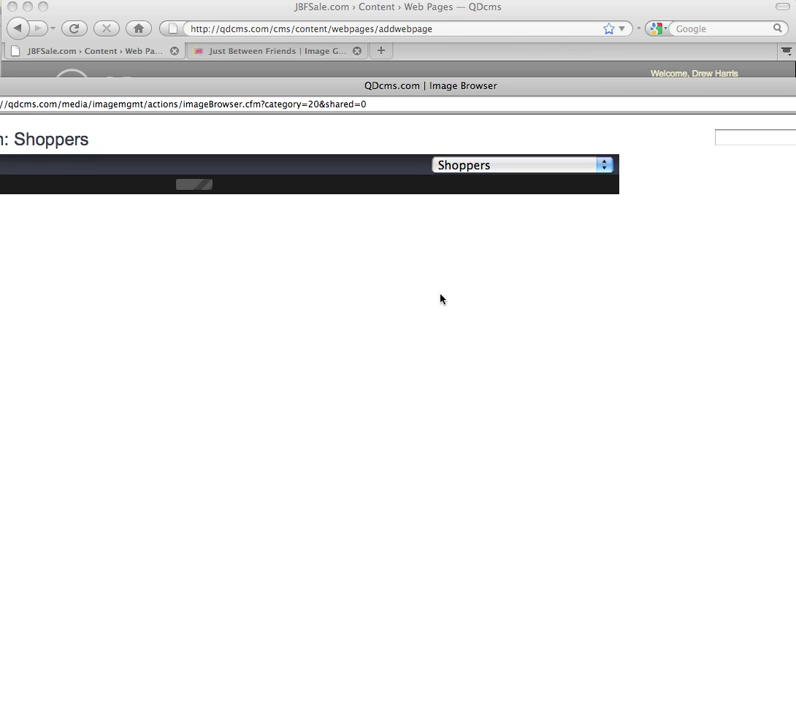